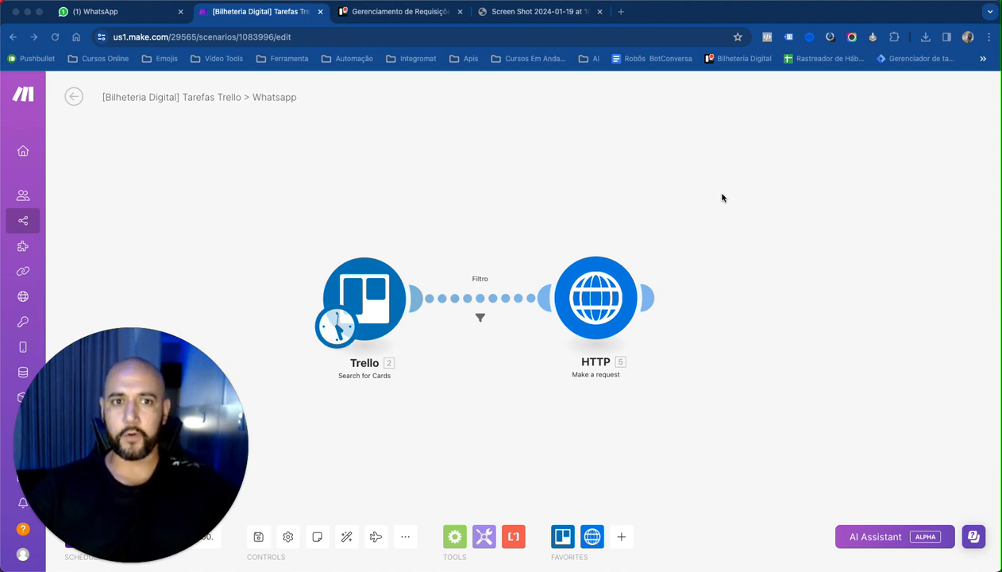
Step: Look over the Trello board with the marketing request cards and return to the Make scenario
click(364, 15)
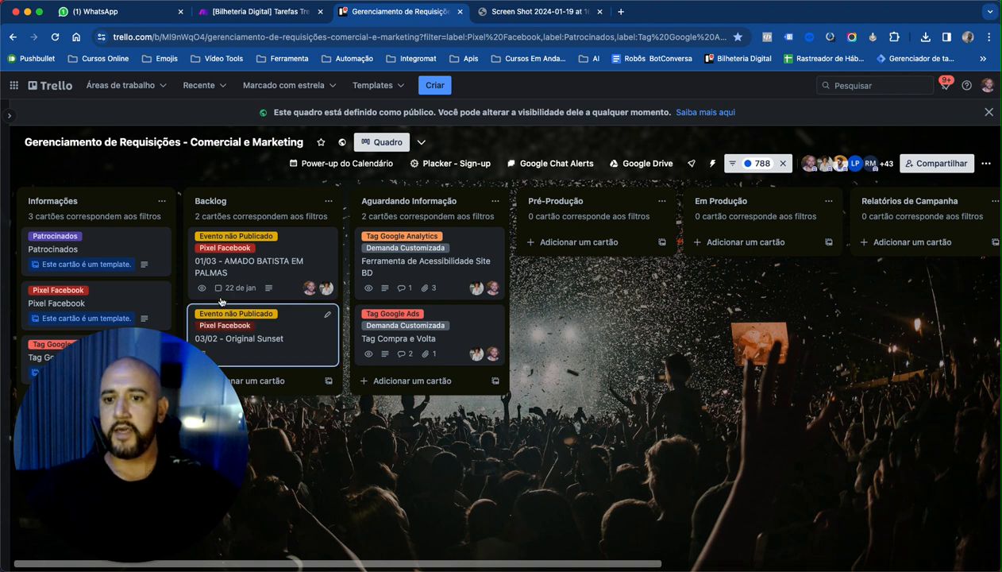
click(262, 13)
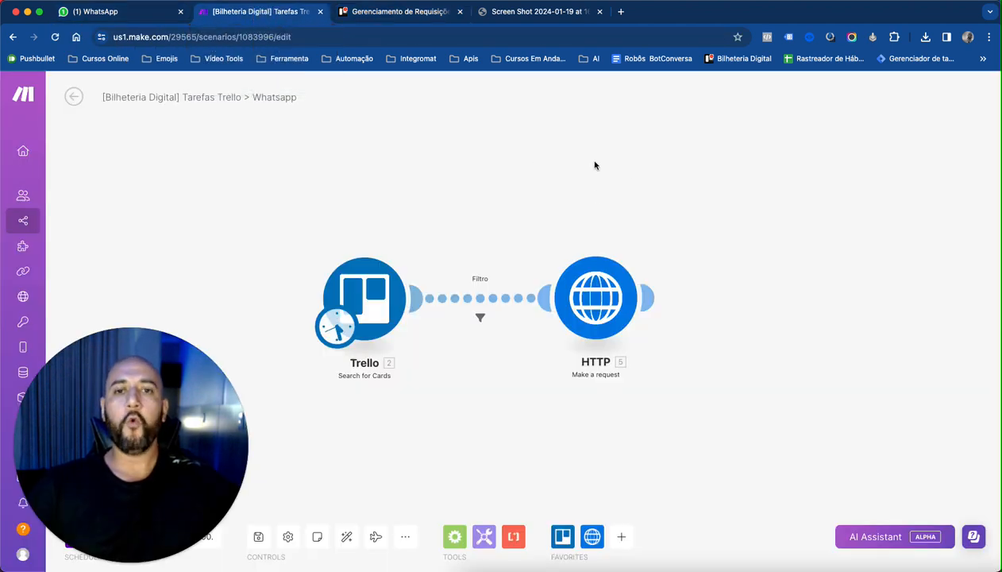
scroll(595, 165, down, 5)
scroll(595, 165, up, 7)
drag(499, 246, 563, 208)
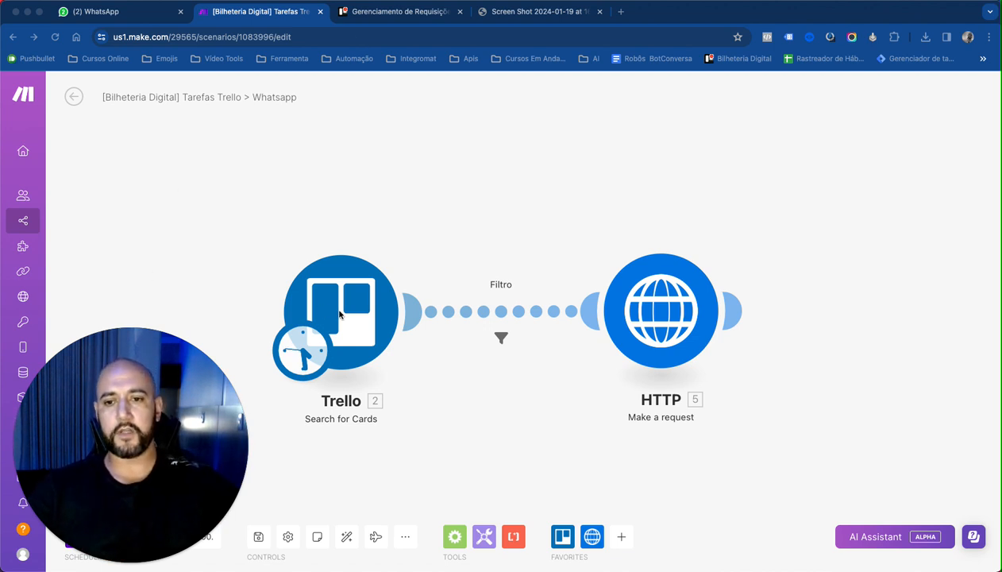
click(543, 178)
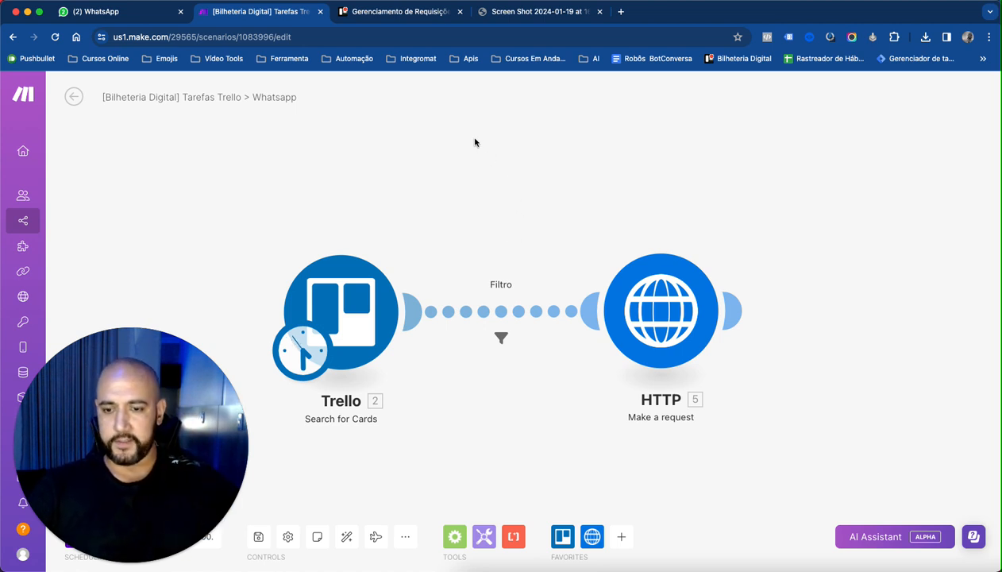
drag(500, 198, 525, 203)
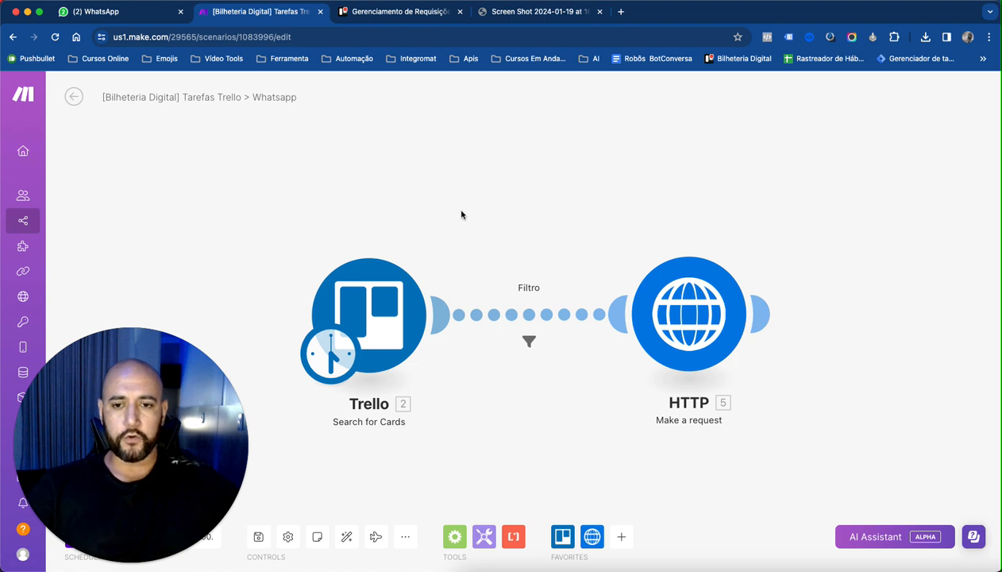
drag(531, 212, 529, 198)
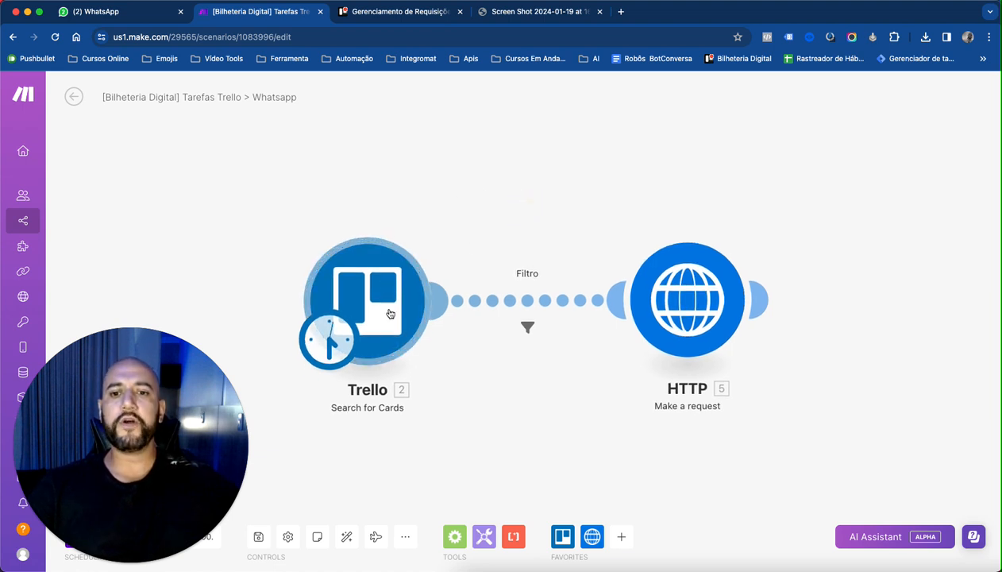
drag(586, 239, 572, 225)
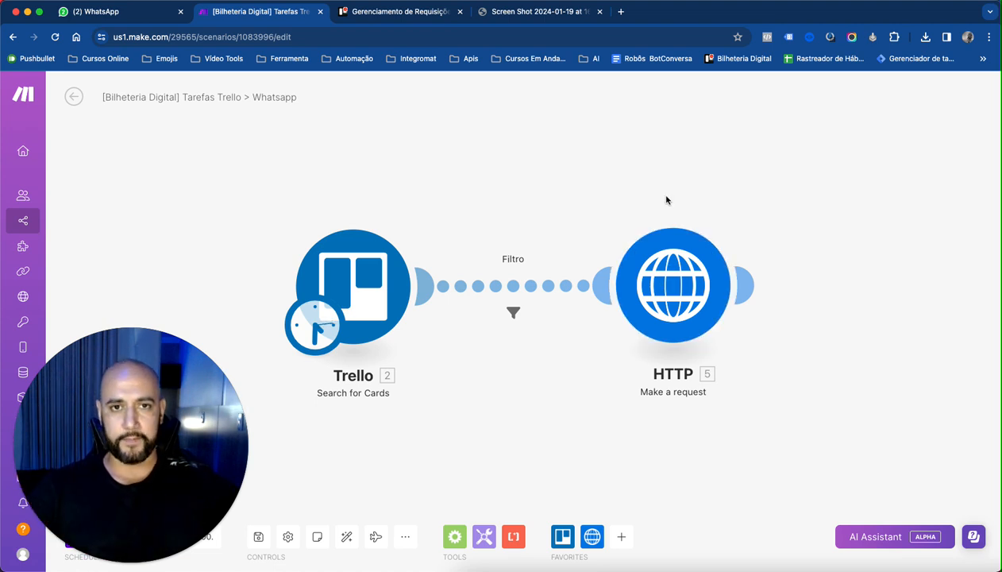
click(667, 284)
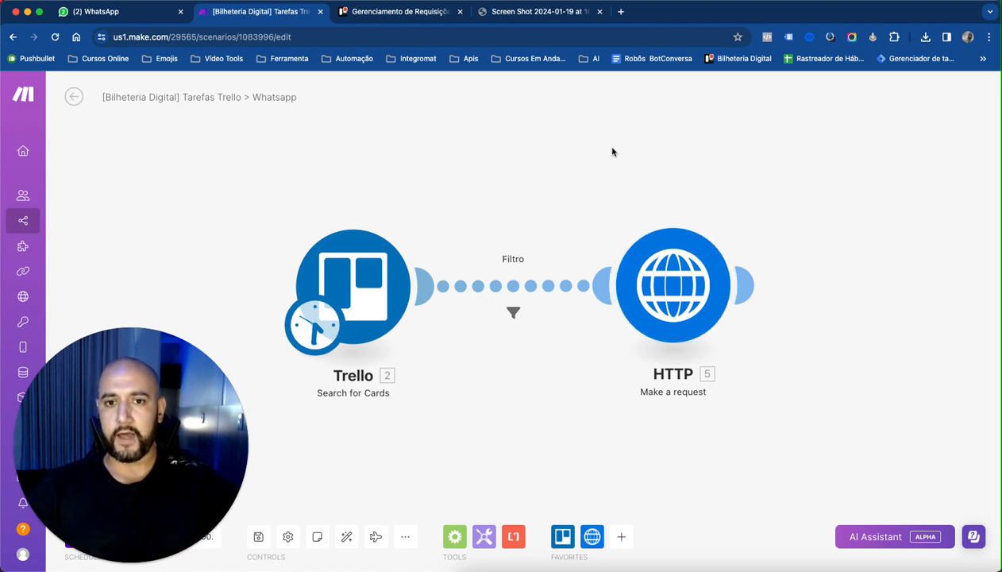
drag(611, 151, 582, 187)
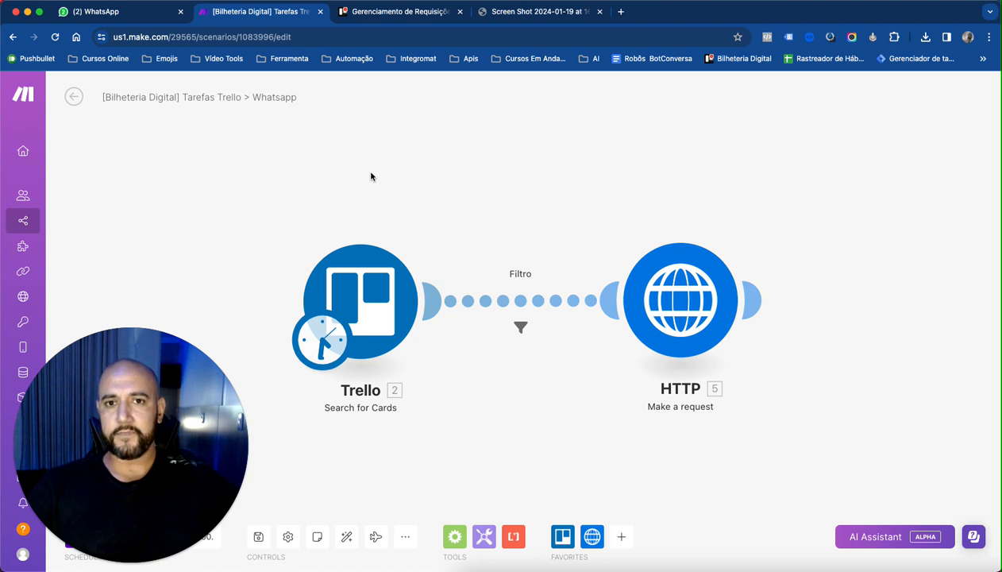
drag(418, 175, 424, 175)
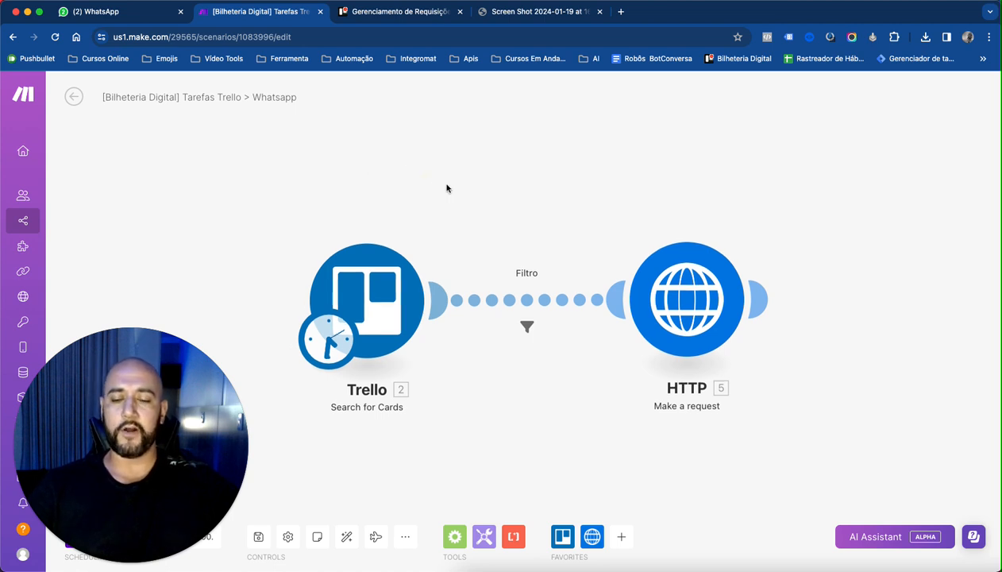
Step: Review the schedule settings of the scenario's Trello trigger and accept them
click(335, 339)
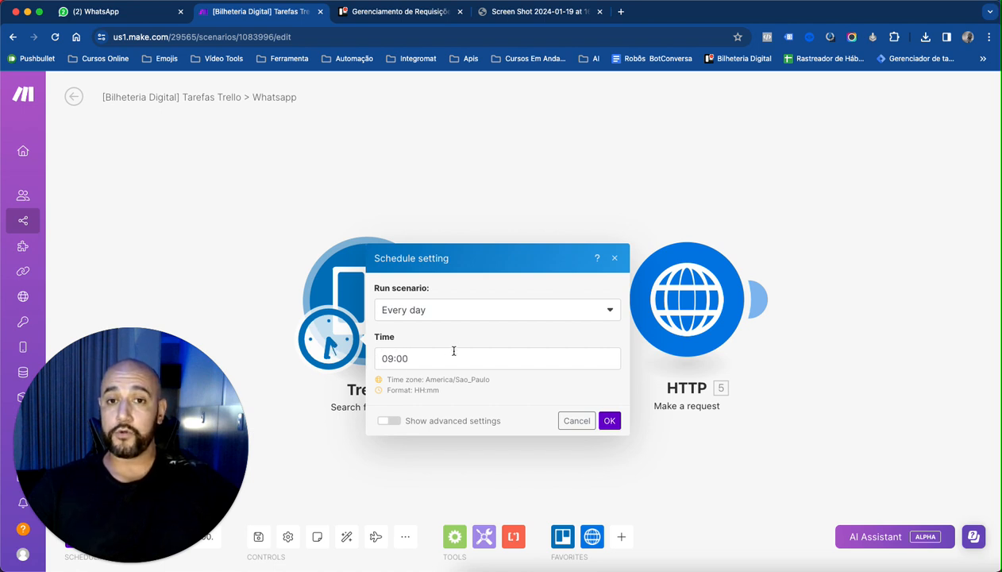
click(609, 422)
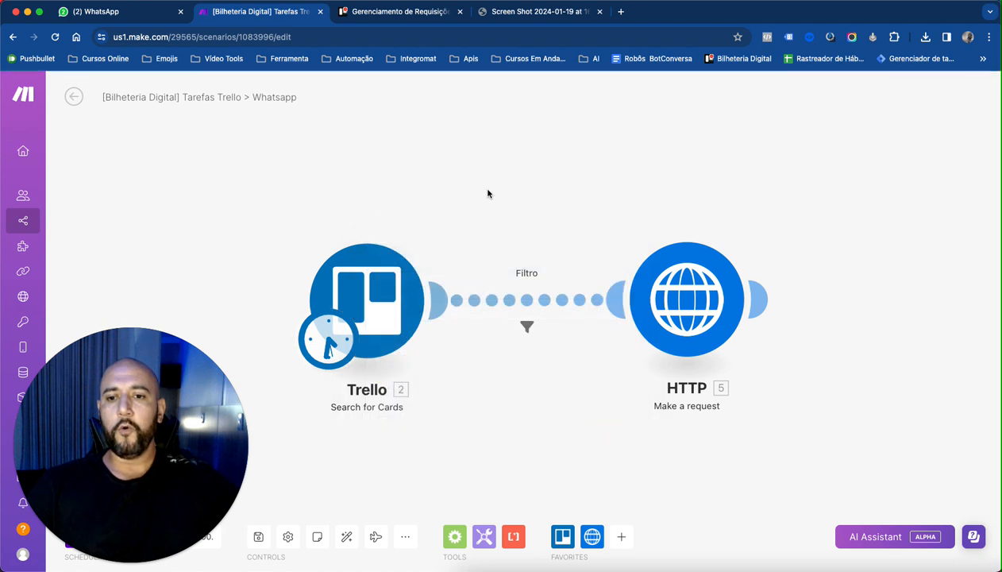
Step: Open the Trello search module's settings and view the form for creating a new connection, closing the form without saving
click(398, 277)
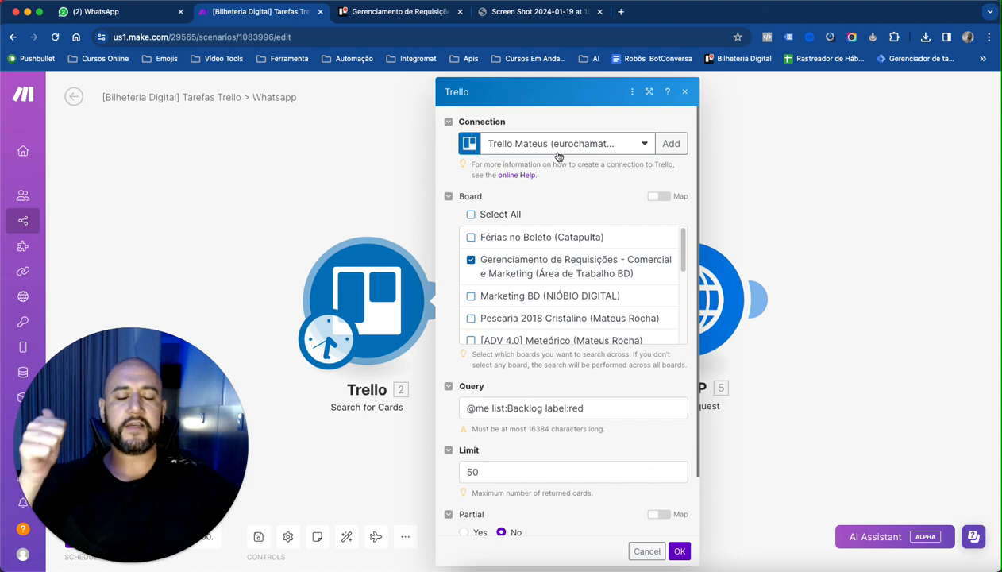
click(670, 144)
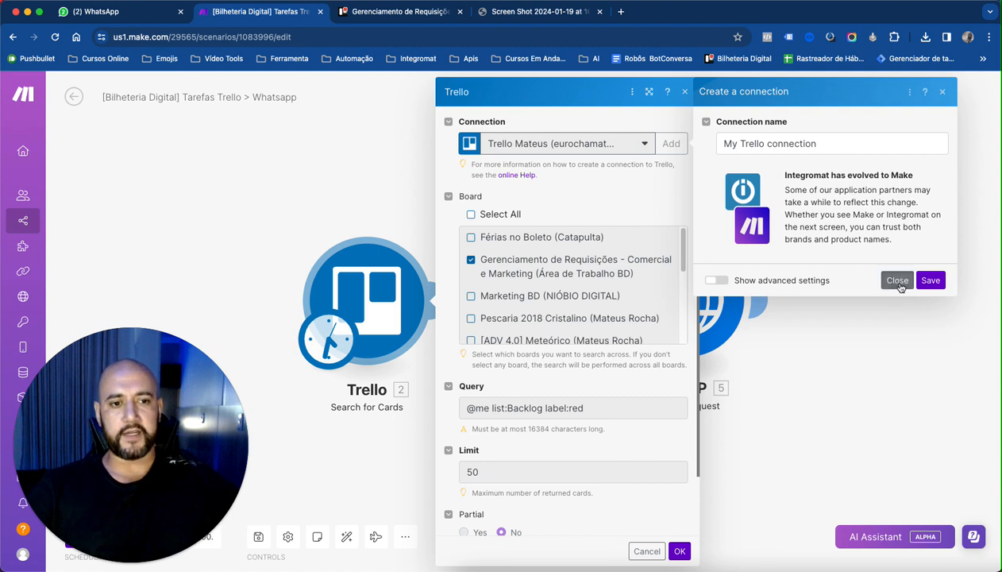
click(897, 282)
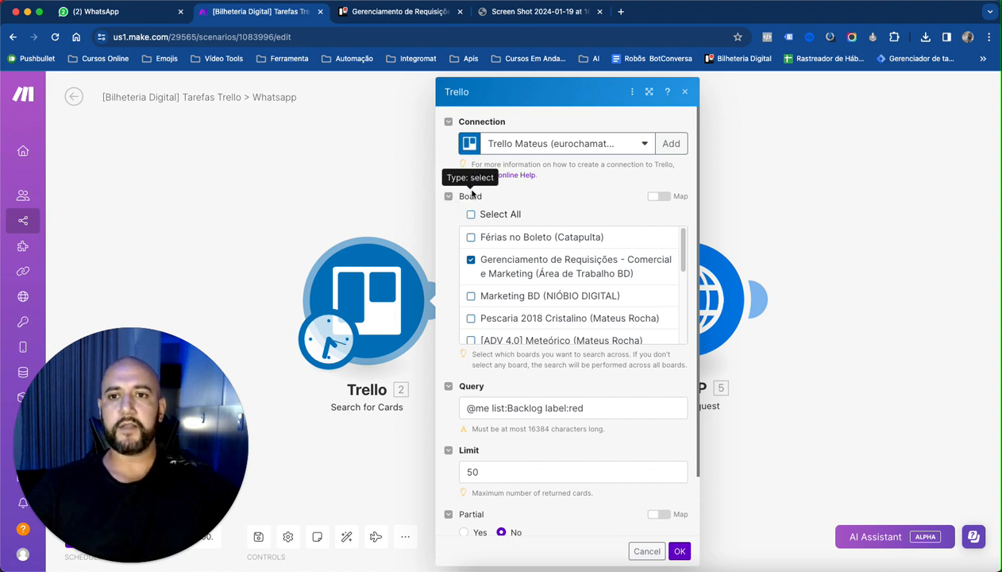
Step: Switch to Trello to view the list of available workspaces and return to the module settings in Make
click(397, 11)
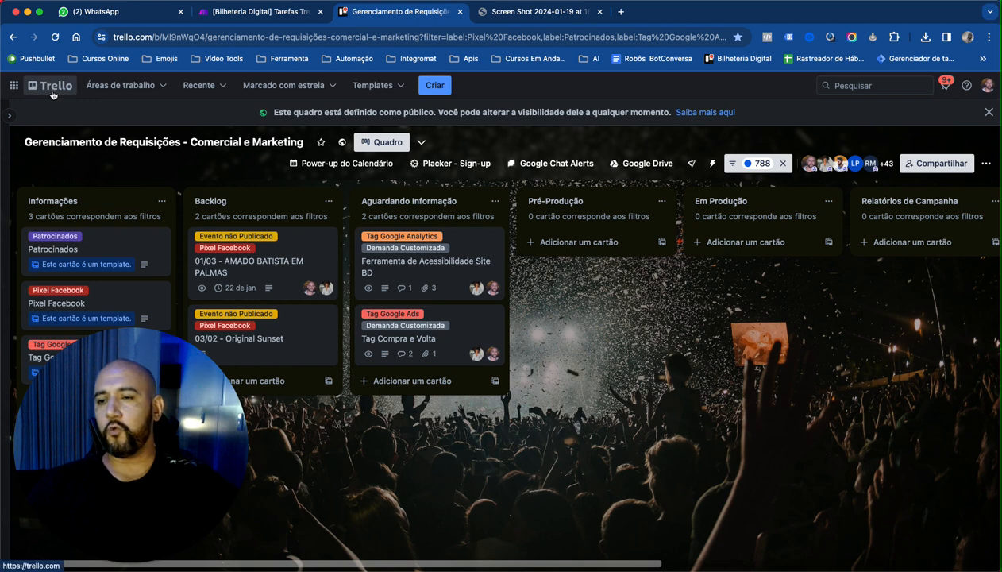
click(135, 86)
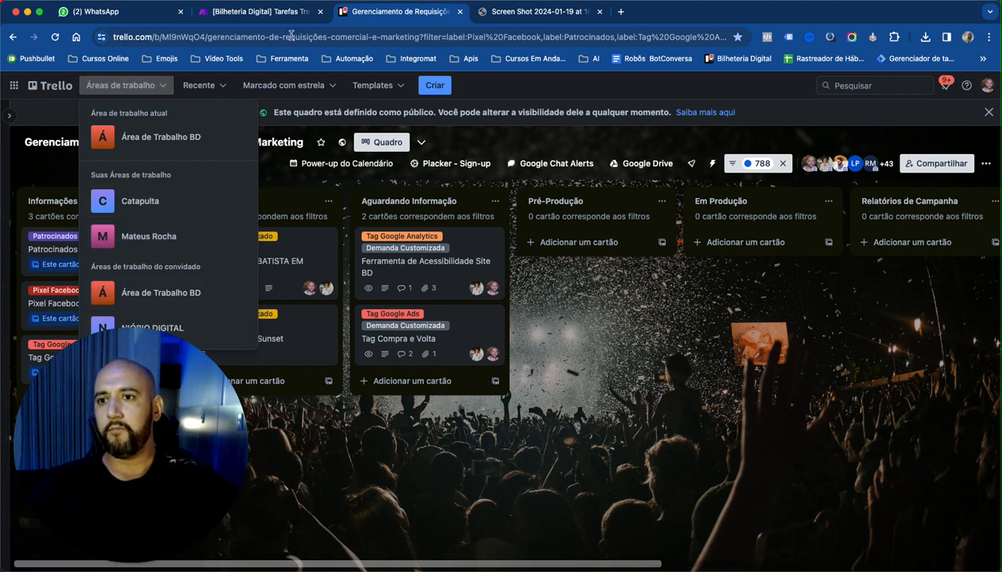
click(278, 14)
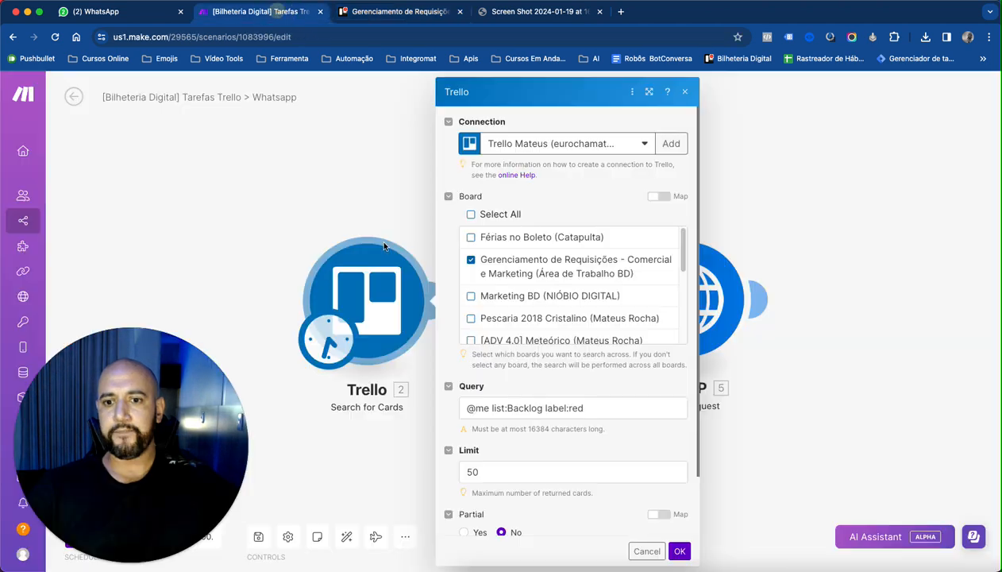
Step: Examine the boards offered in the Trello module, including Gerenciamento de Requisições - Comercial e Marketing, and the search fields below them
click(470, 259)
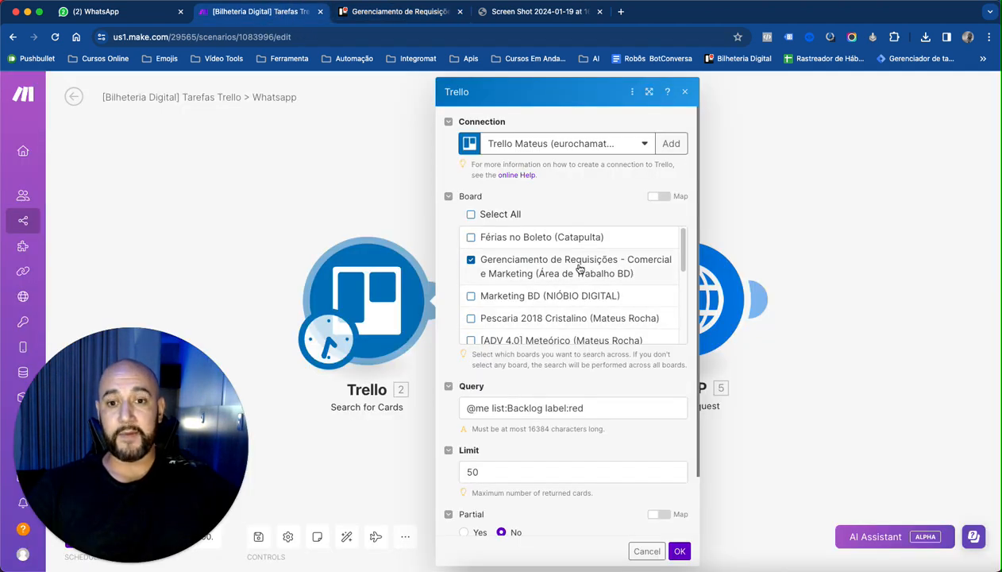
scroll(521, 297, down, 10)
scroll(588, 317, up, 10)
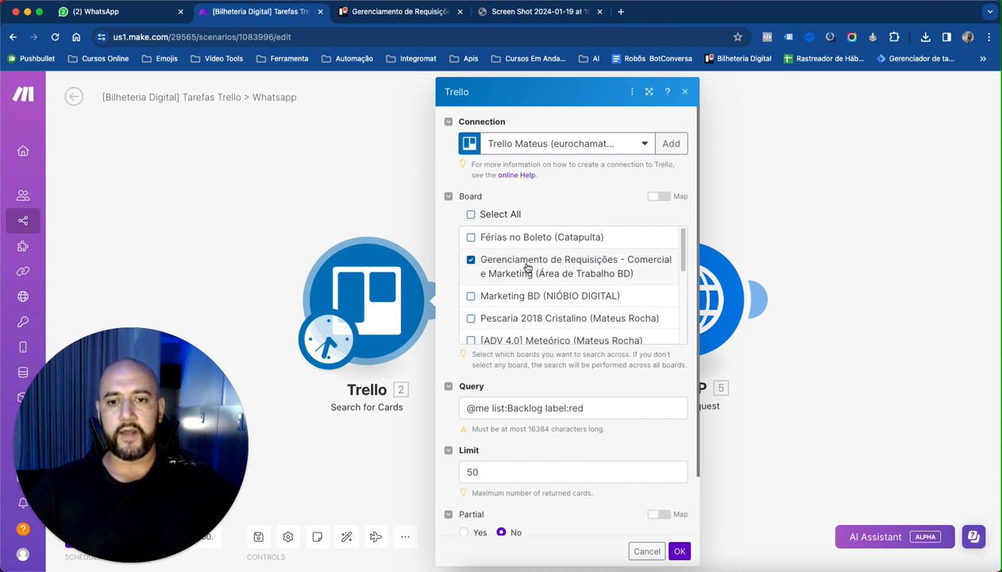
scroll(583, 269, down, 4)
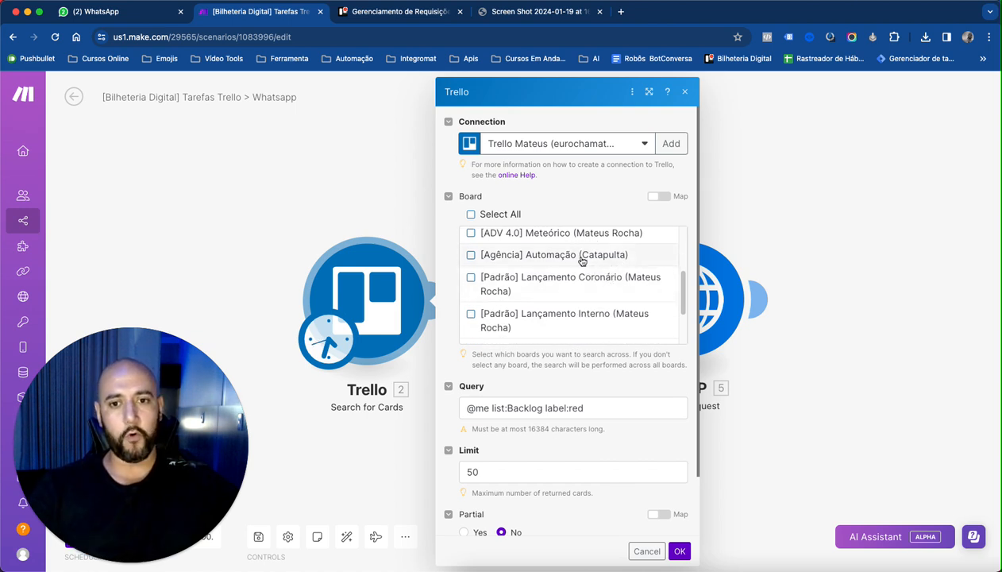
scroll(582, 261, up, 1)
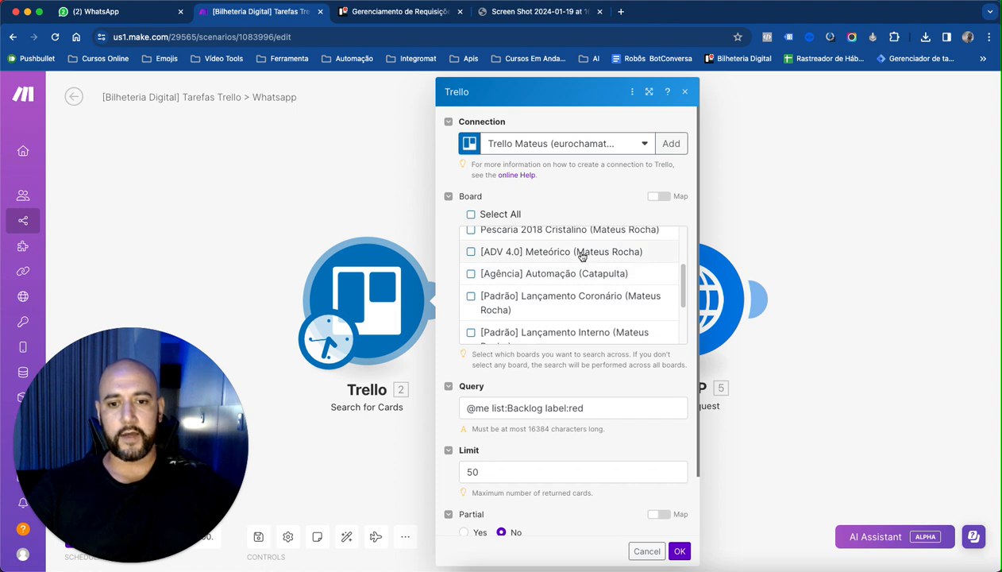
scroll(582, 258, down, 3)
scroll(569, 349, down, 1)
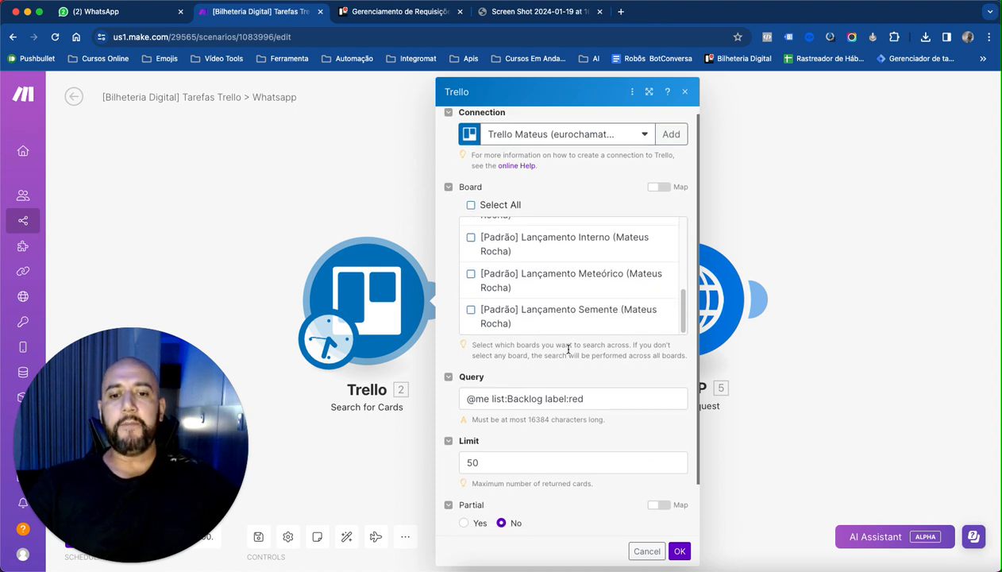
scroll(571, 349, up, 1)
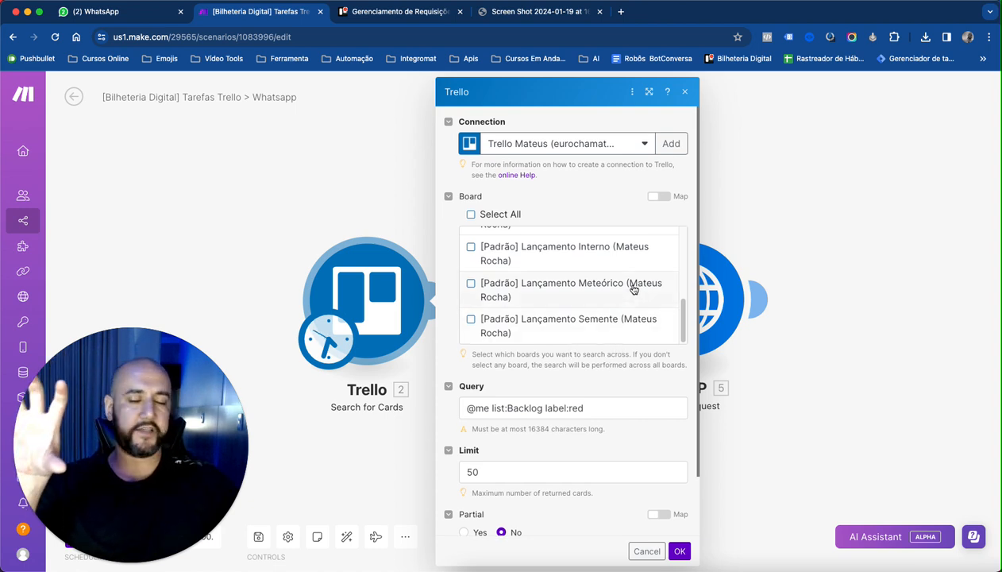
scroll(612, 289, up, 1)
scroll(611, 289, up, 5)
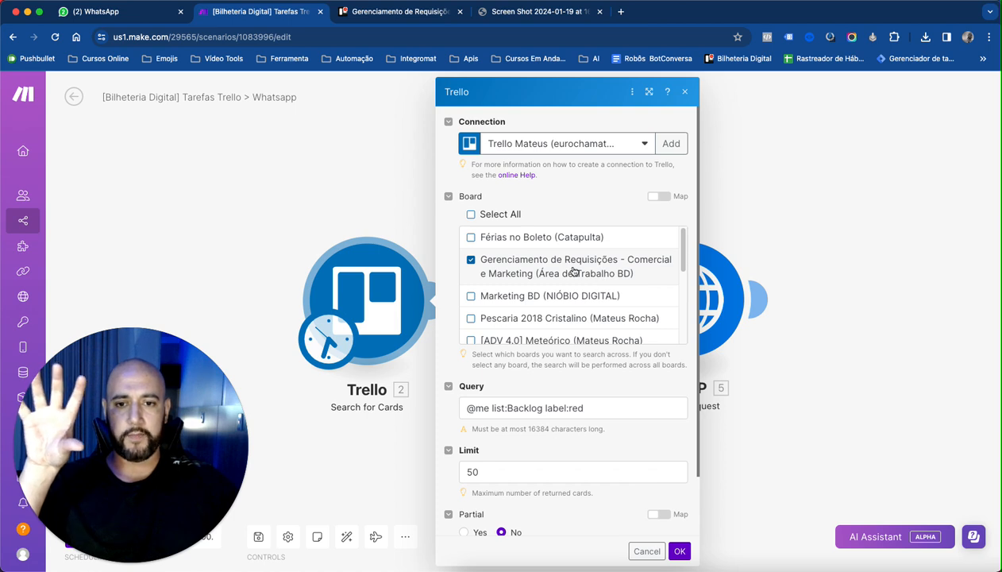
scroll(573, 273, down, 3)
scroll(638, 371, down, 3)
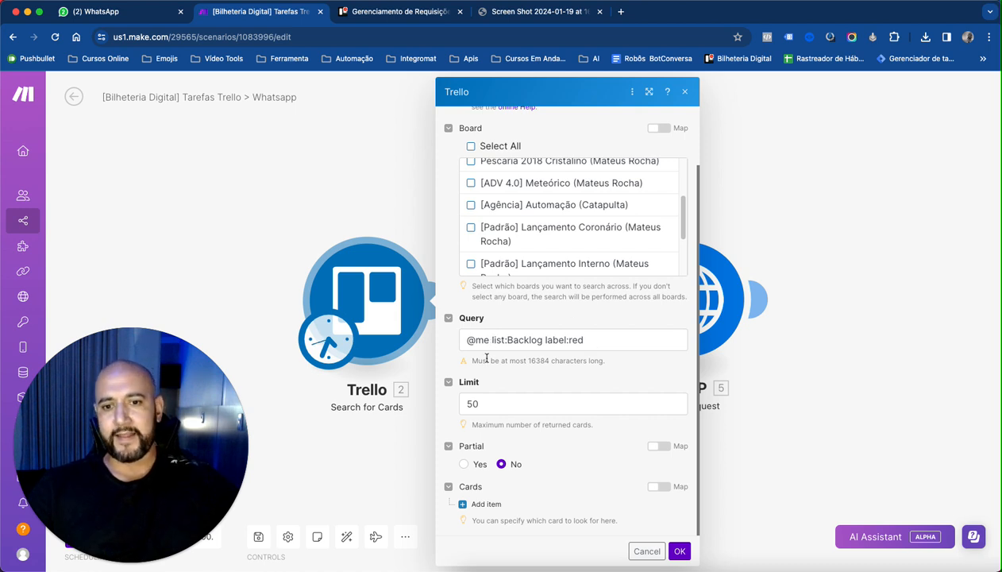
Step: Examine the member and list terms of the Trello module's query and compare them with the lists on the Trello board
drag(487, 339, 460, 339)
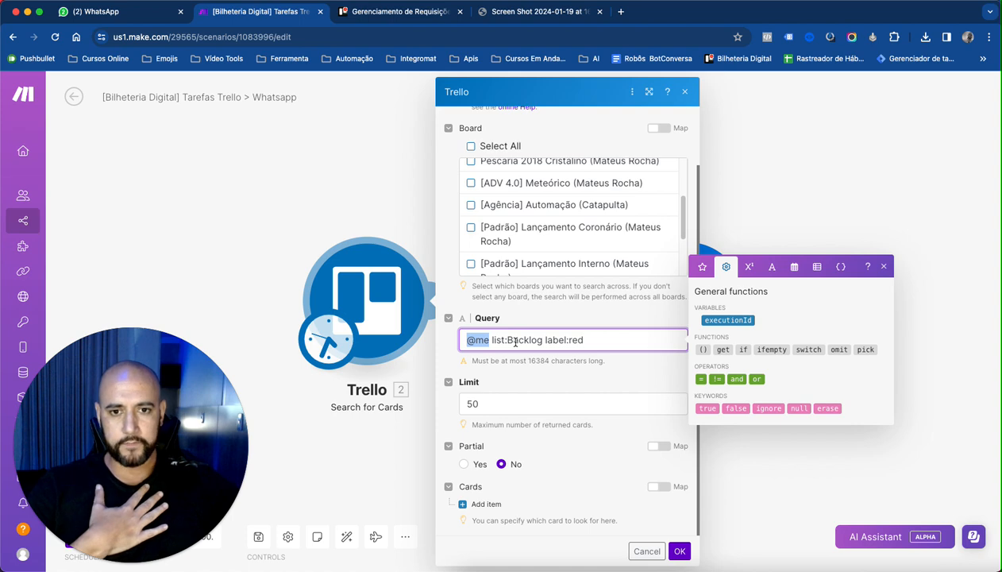
click(497, 339)
double_click(497, 339)
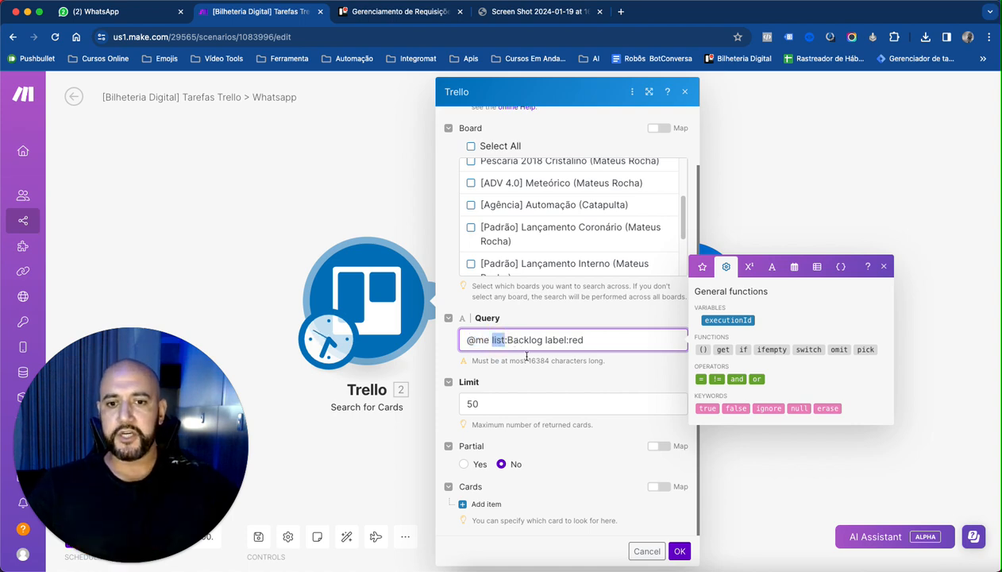
click(355, 21)
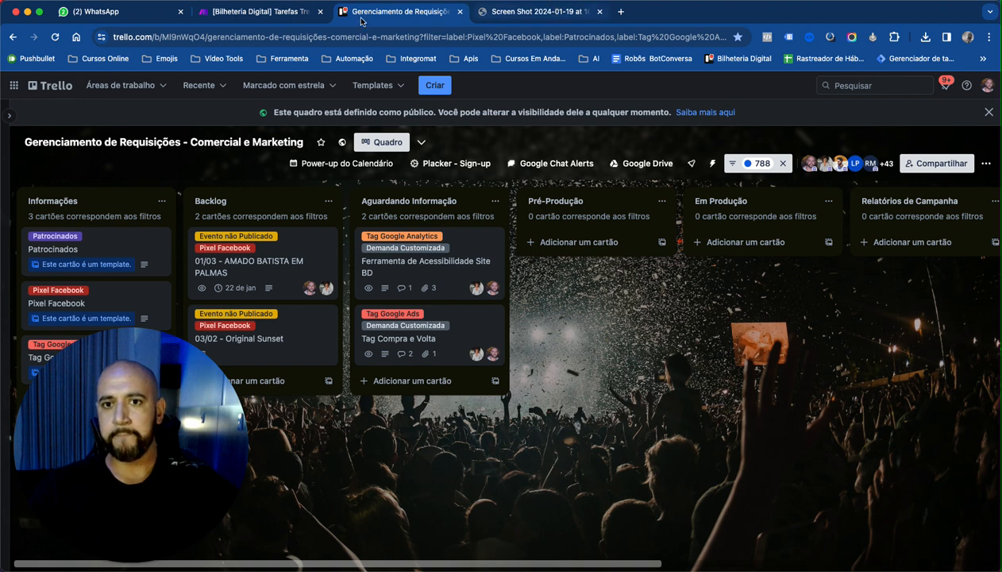
click(267, 15)
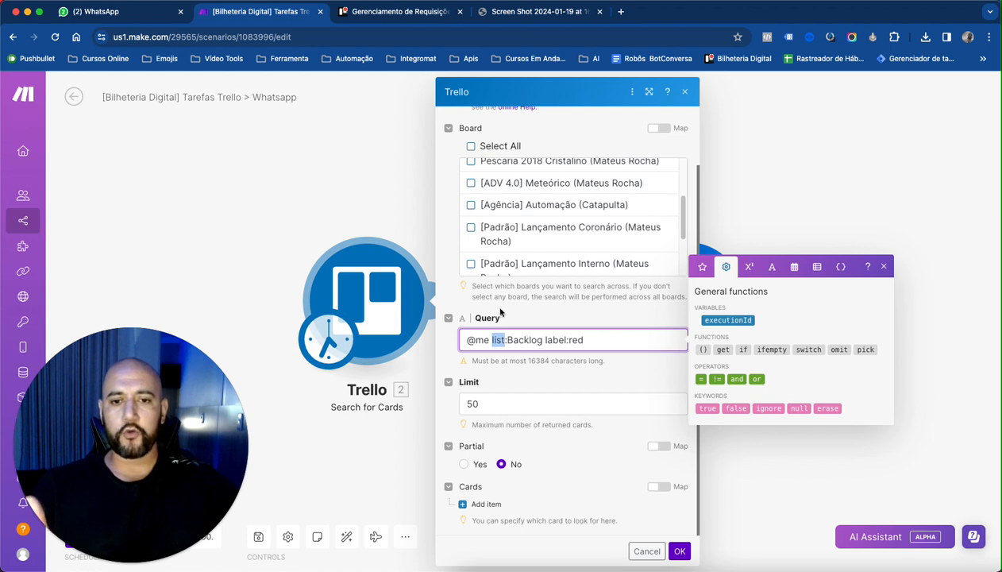
Step: Examine the label term of the query and check the colour of the Pixel Facebook label on the Backlog cards in Trello
drag(490, 340, 468, 342)
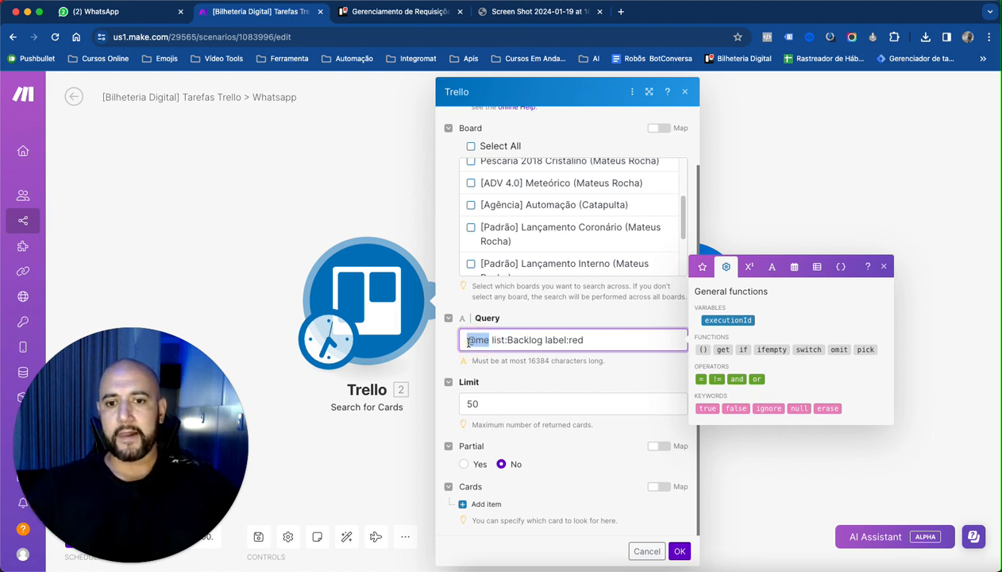
double_click(548, 340)
double_click(576, 340)
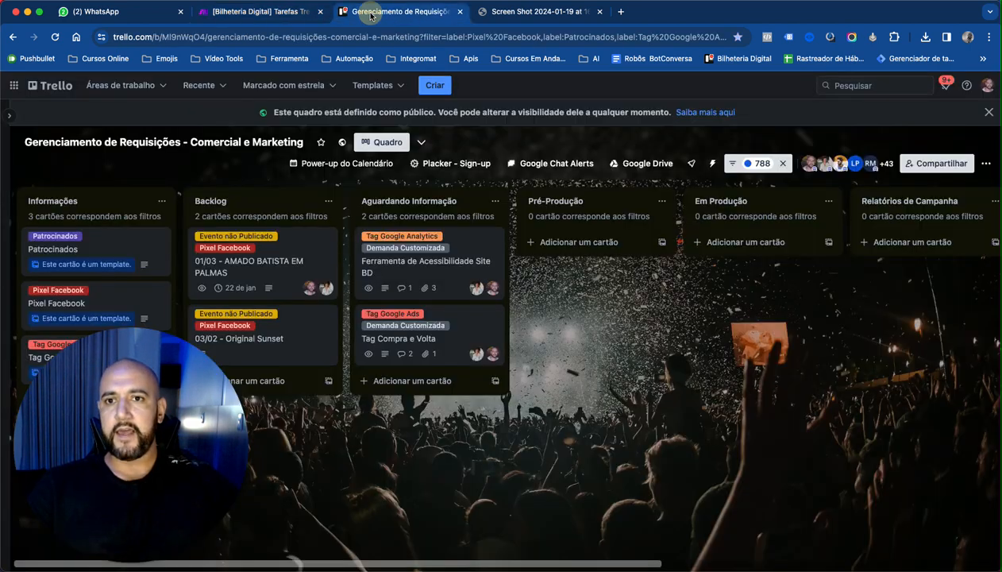
click(357, 13)
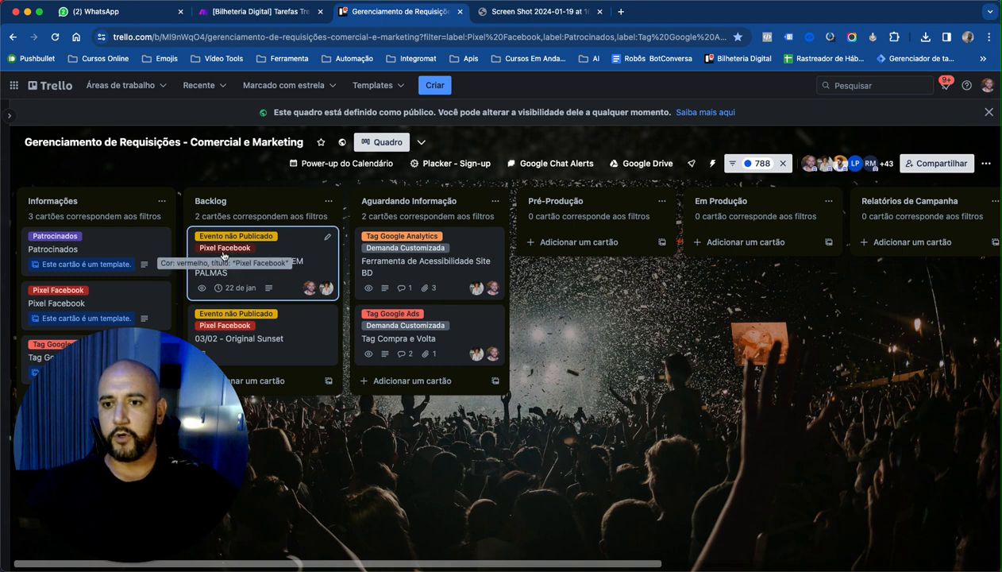
click(267, 19)
click(611, 338)
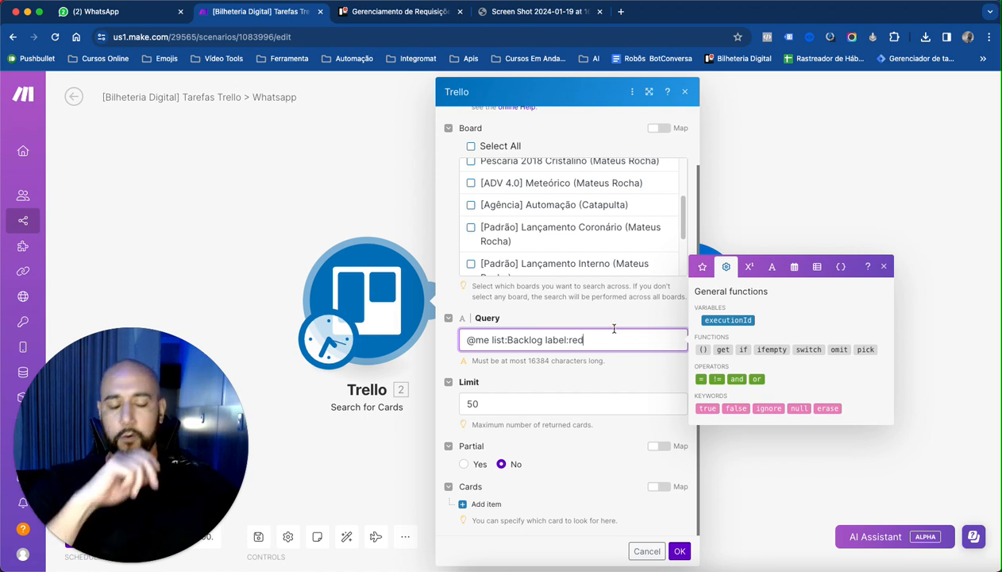
click(612, 315)
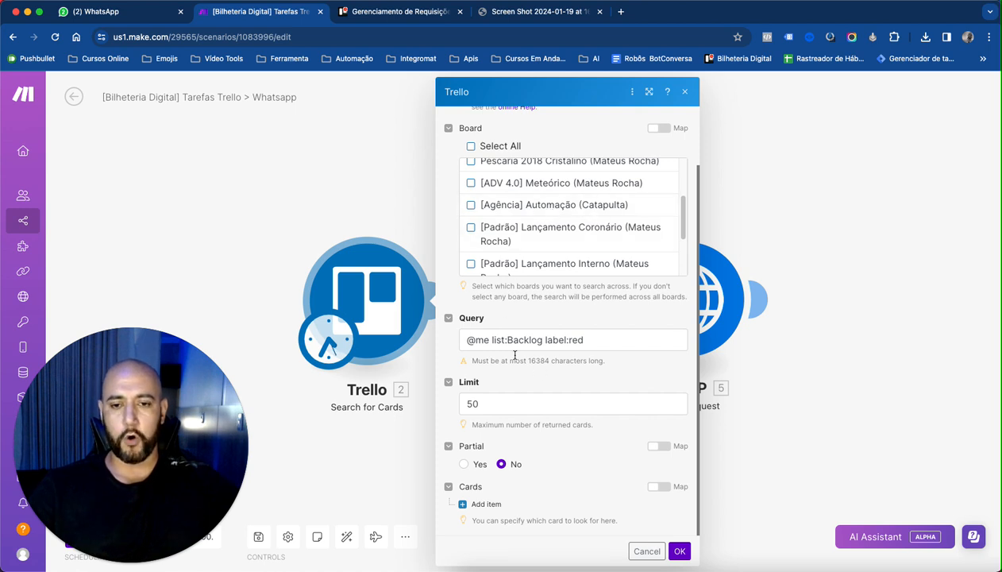
Step: Try a limit of 99999 returned cards in the Trello search module and restore it to 50
click(516, 413)
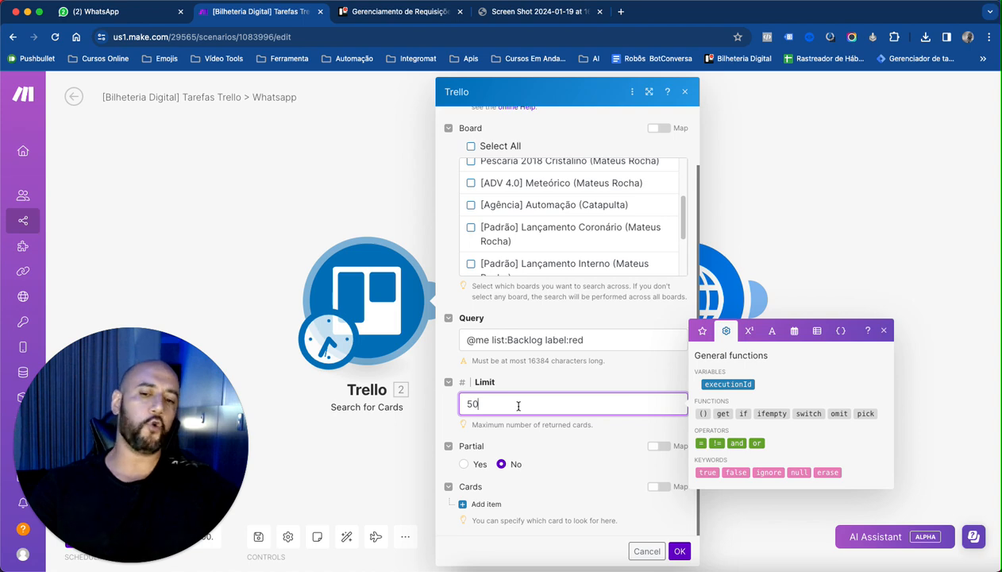
key(BackSpace)
key(BackSpace)
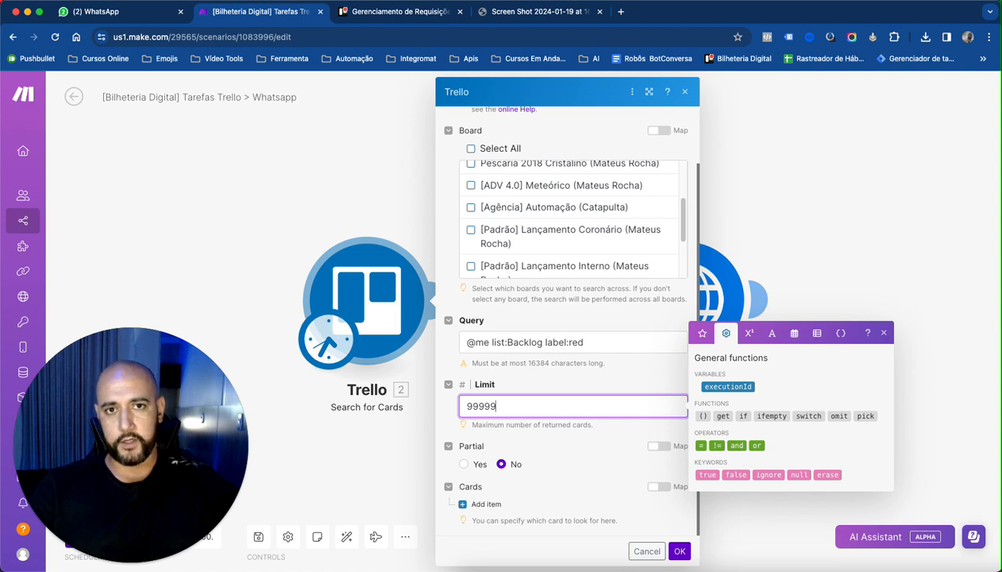
key(BackSpace)
key(BackSpace)
key(BackSpace)
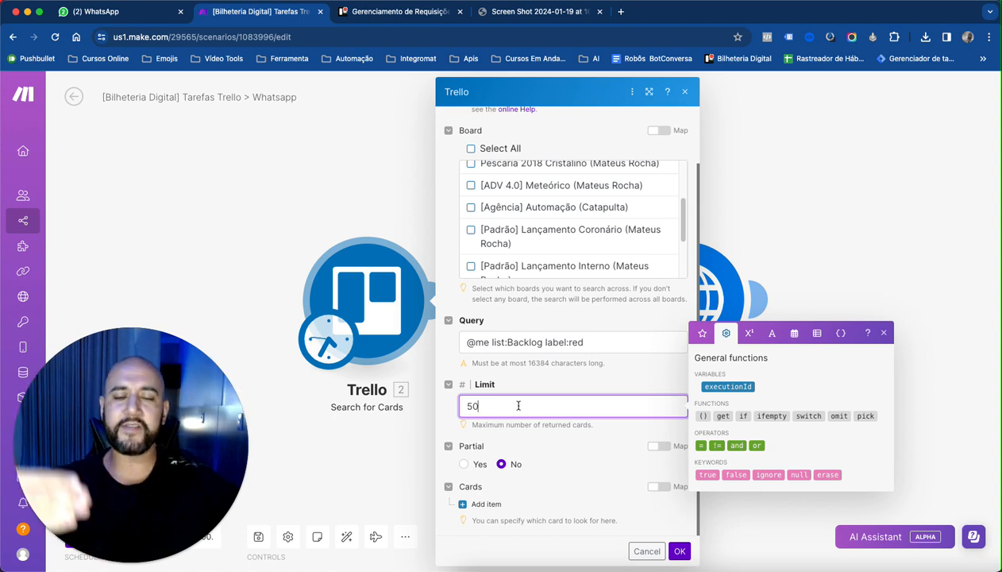
Step: Review the complete search query in the Trello module and confirm the module's settings
drag(615, 341, 447, 348)
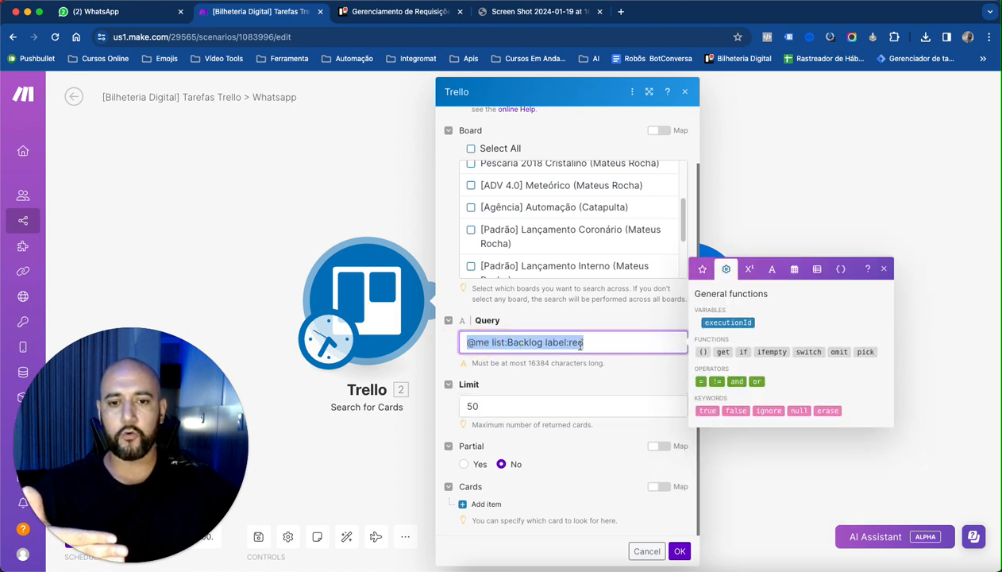
click(607, 341)
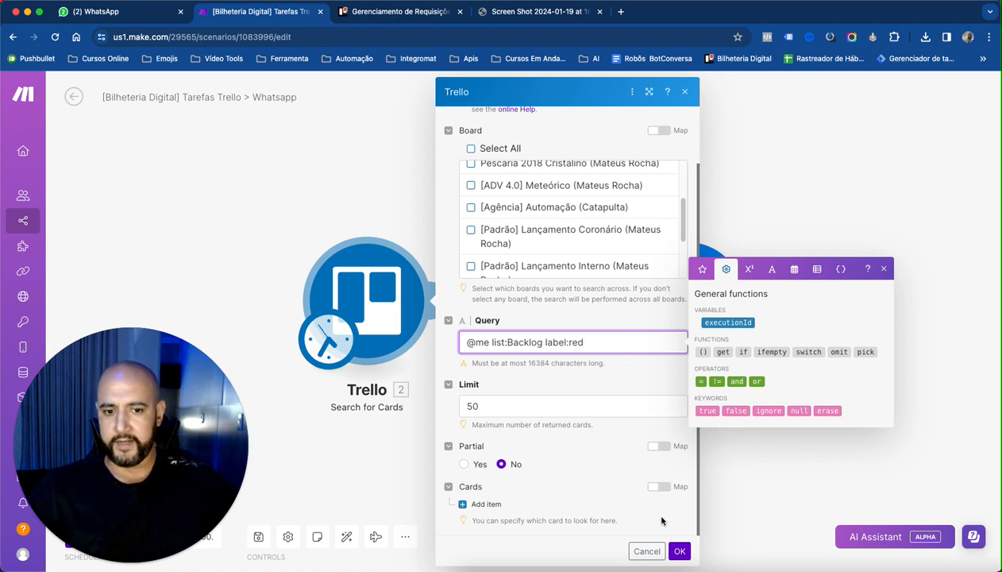
click(680, 551)
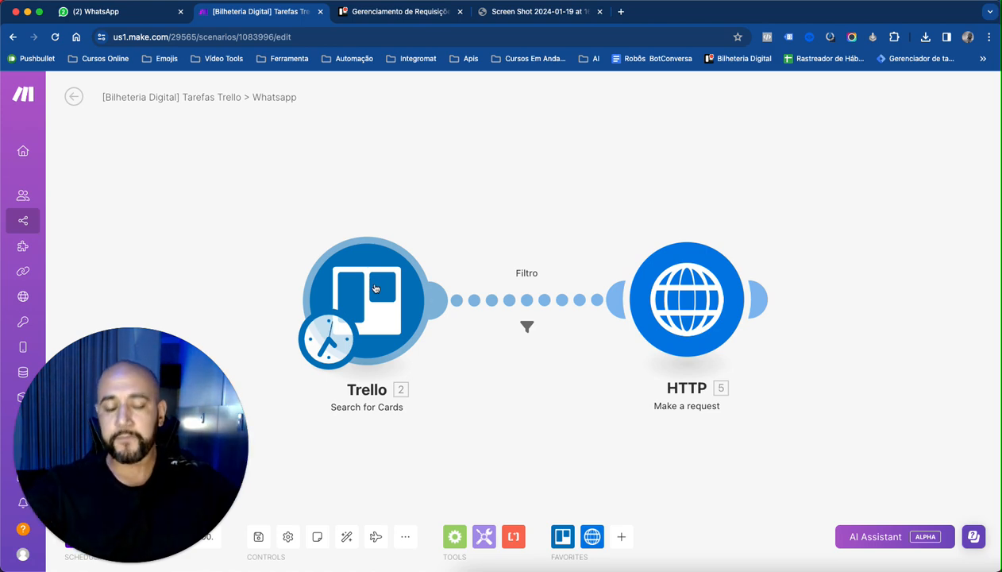
Step: Check the Backlog list on the Trello board, and review the query in Make's Trello module once more before closing its settings
click(401, 11)
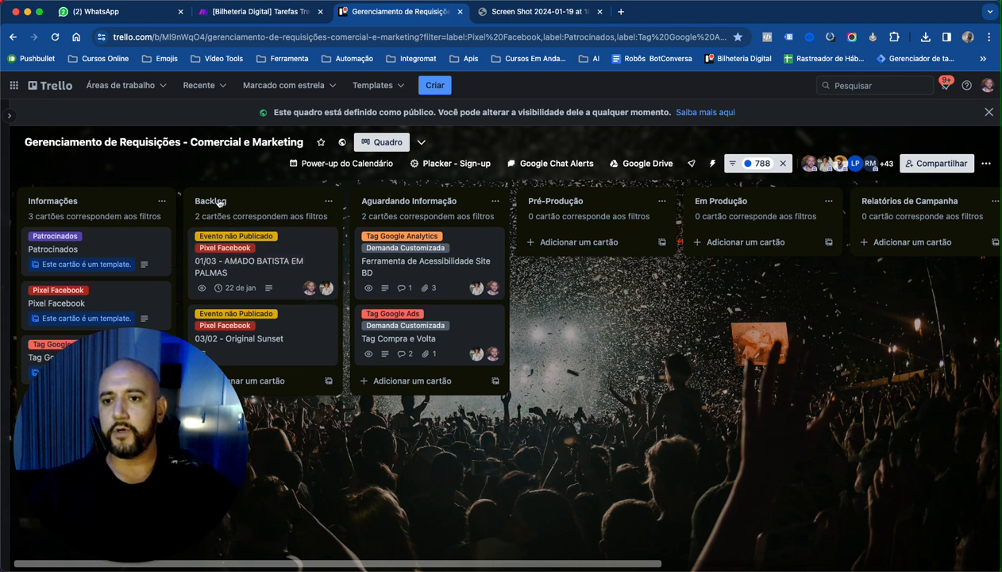
click(277, 15)
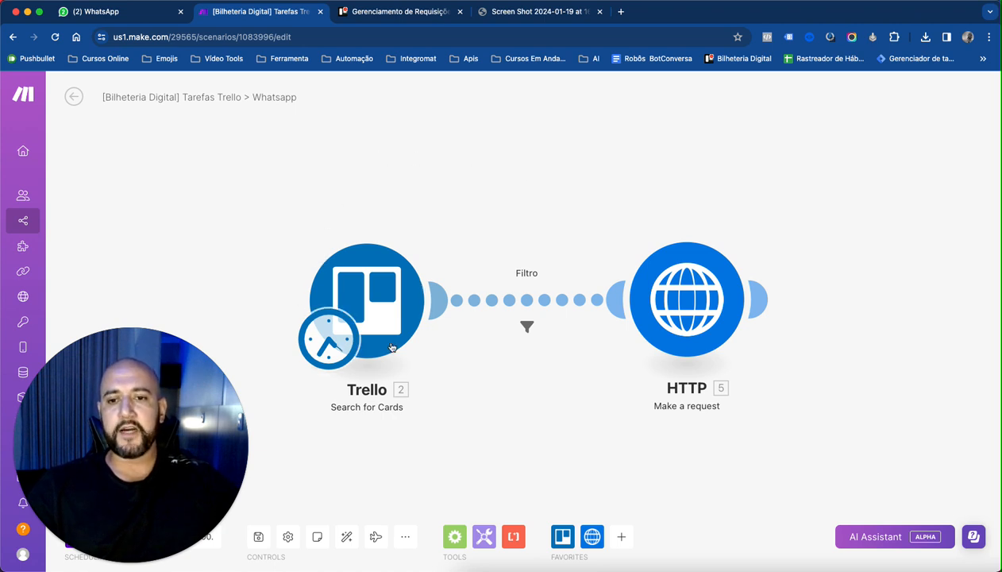
click(378, 262)
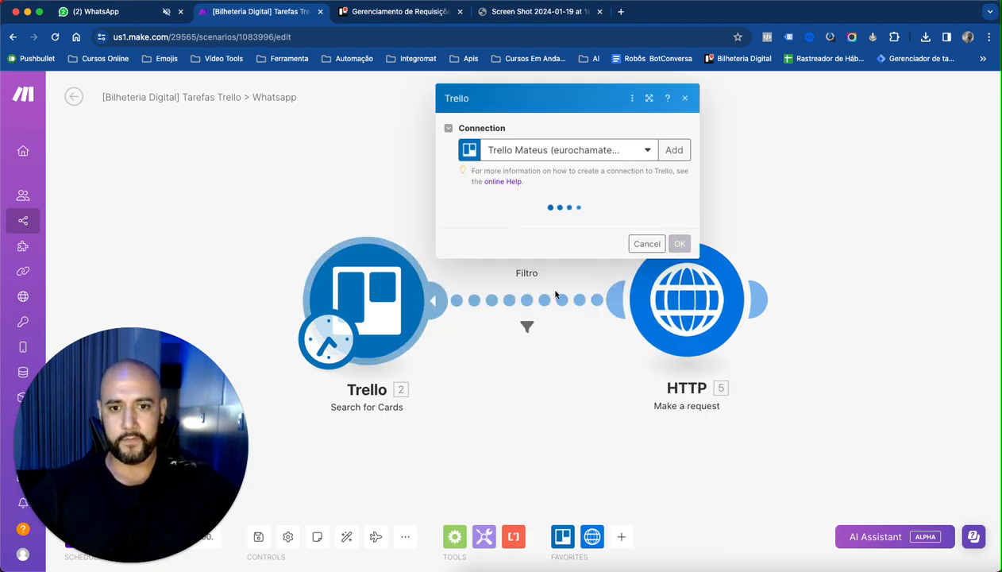
scroll(554, 266, down, 3)
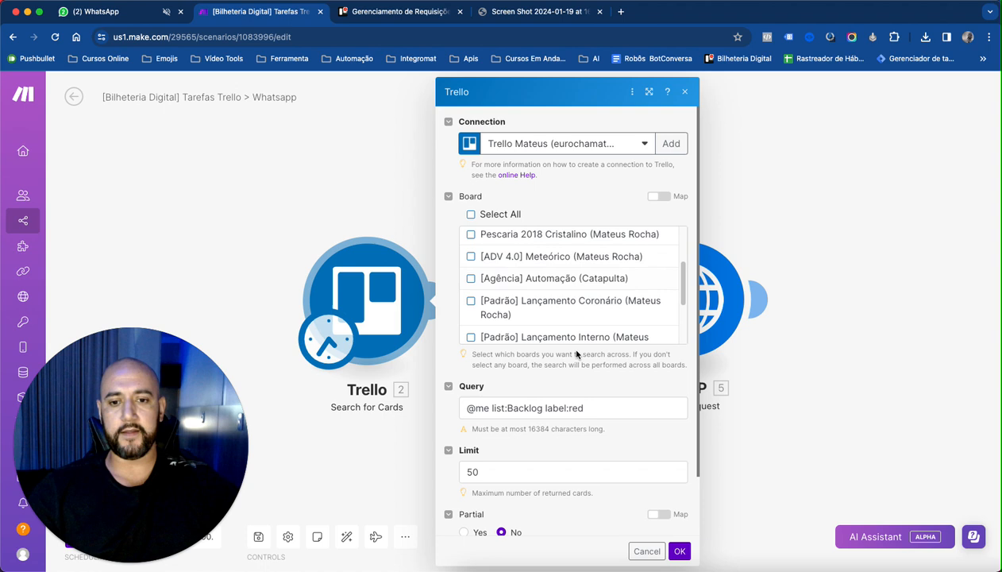
triple_click(628, 404)
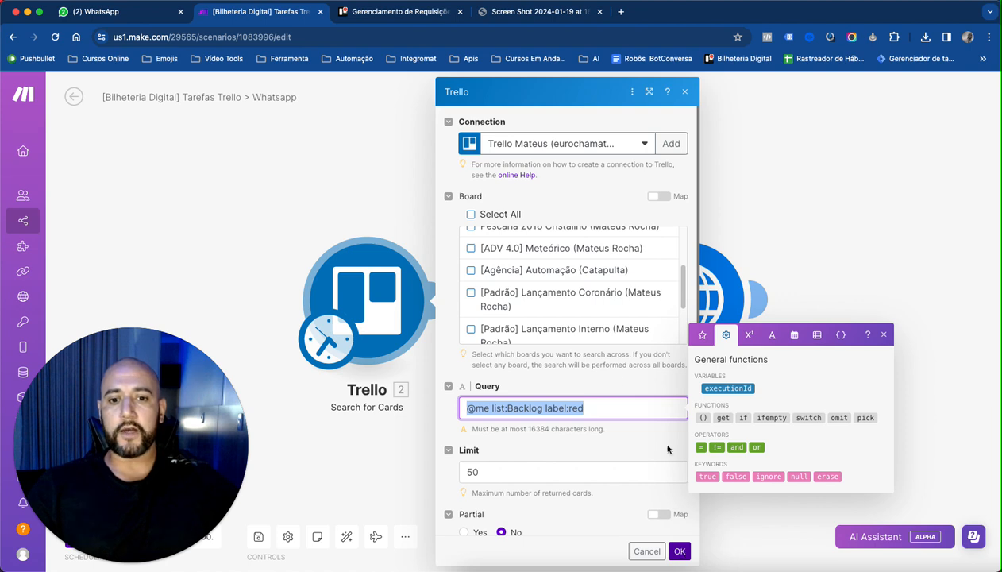
click(586, 405)
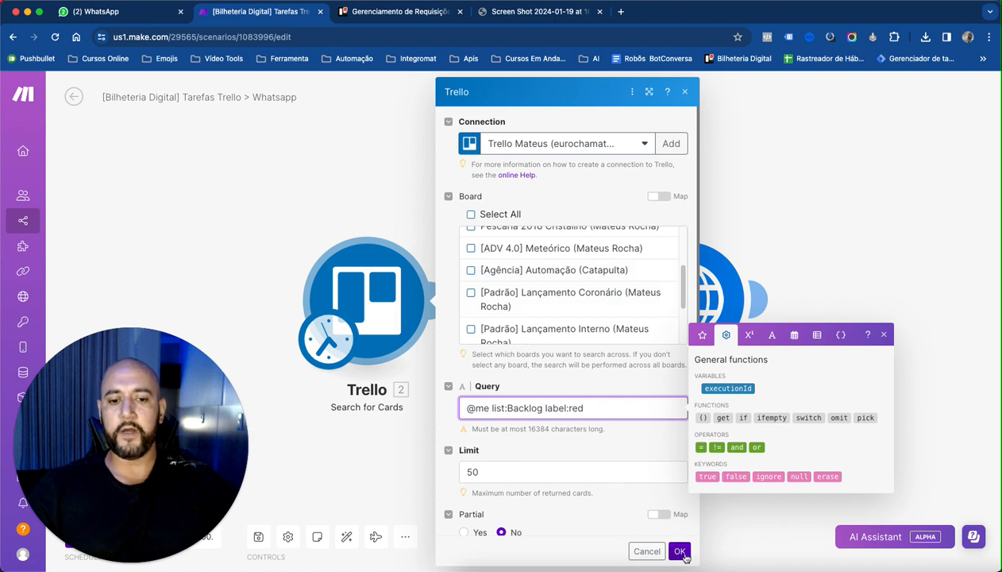
click(681, 551)
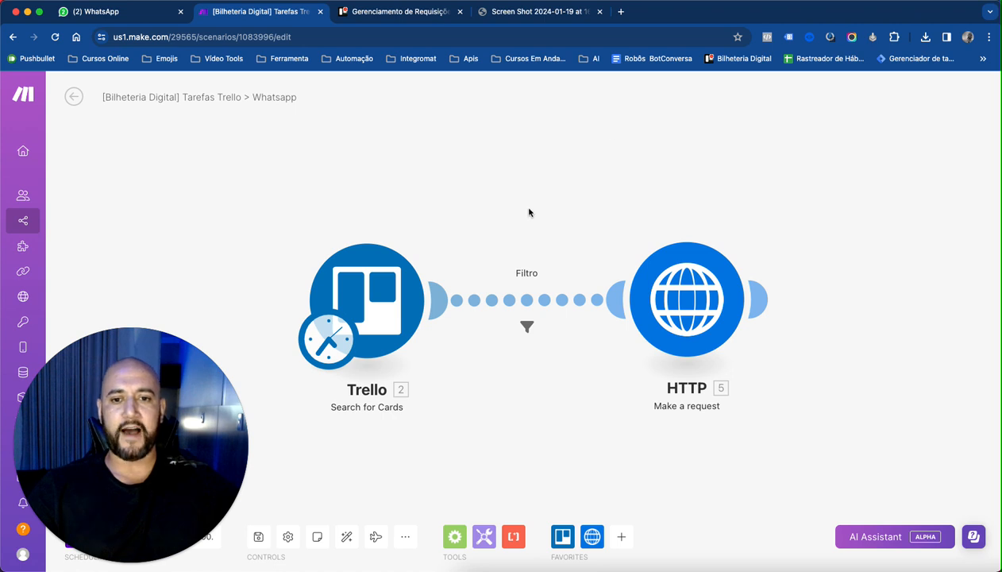
Step: Open the filter between the Trello and HTTP modules and change its label to "Filtro Arquivados"
click(532, 306)
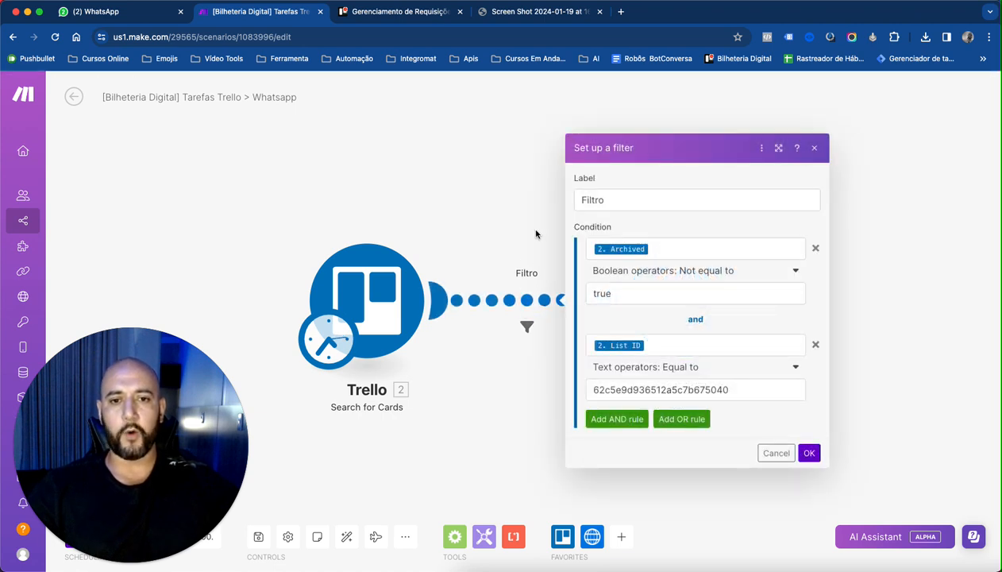
click(586, 199)
double_click(578, 200)
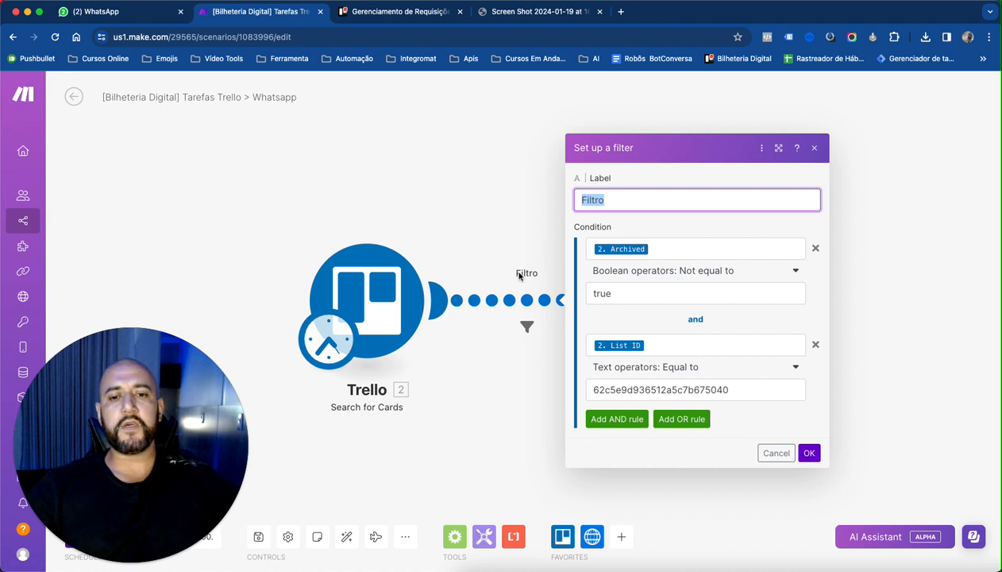
click(632, 202)
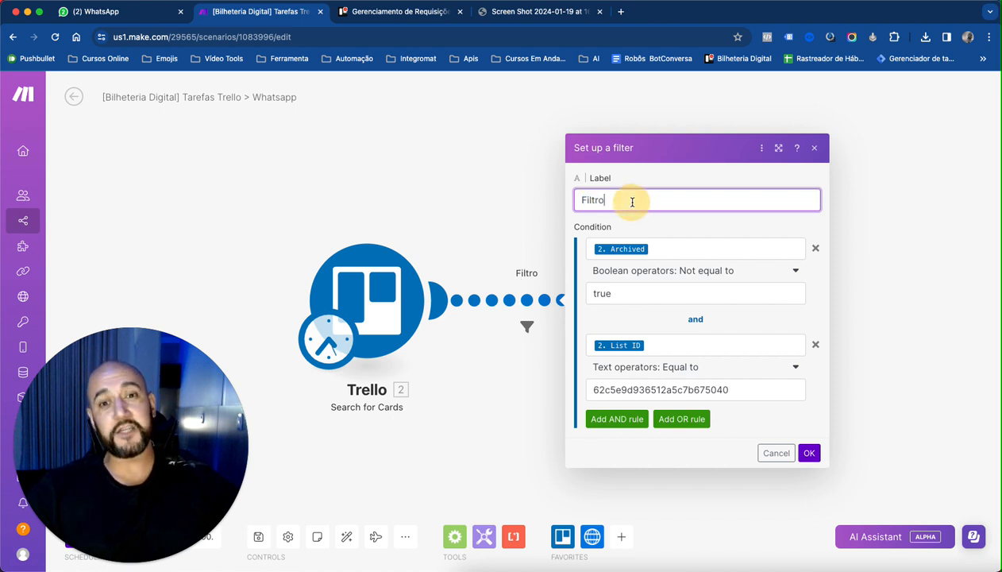
text(Arq)
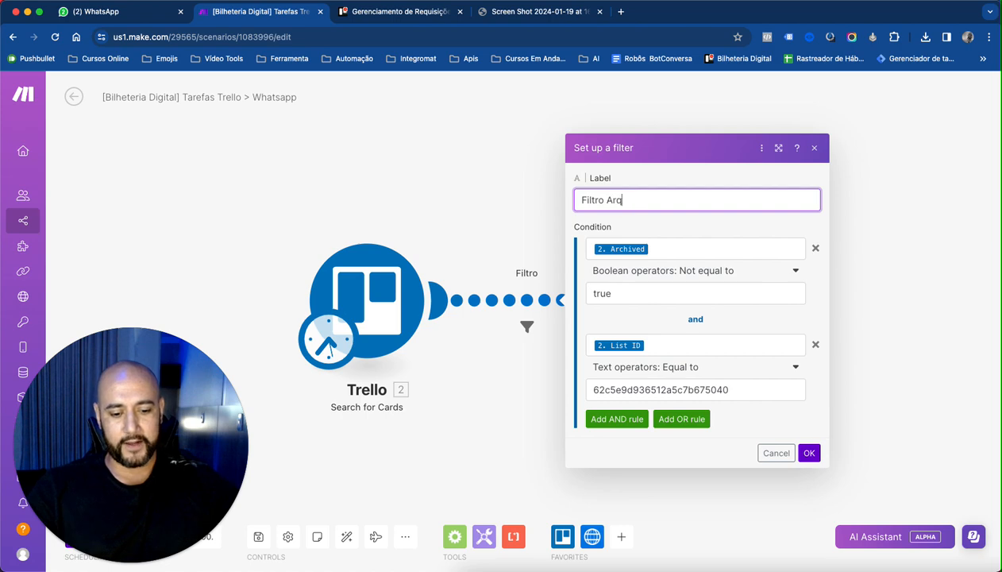
text(uivados)
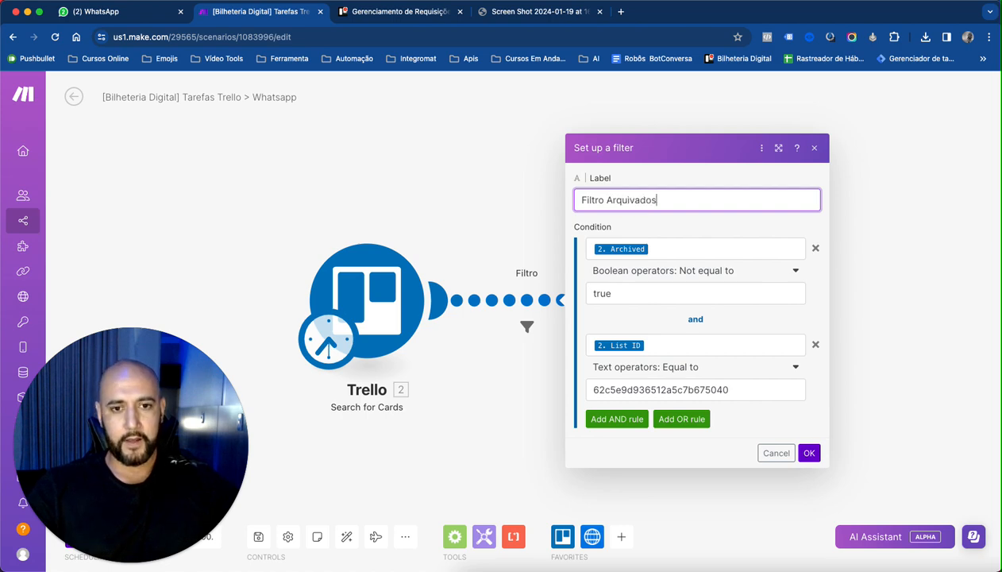
click(711, 228)
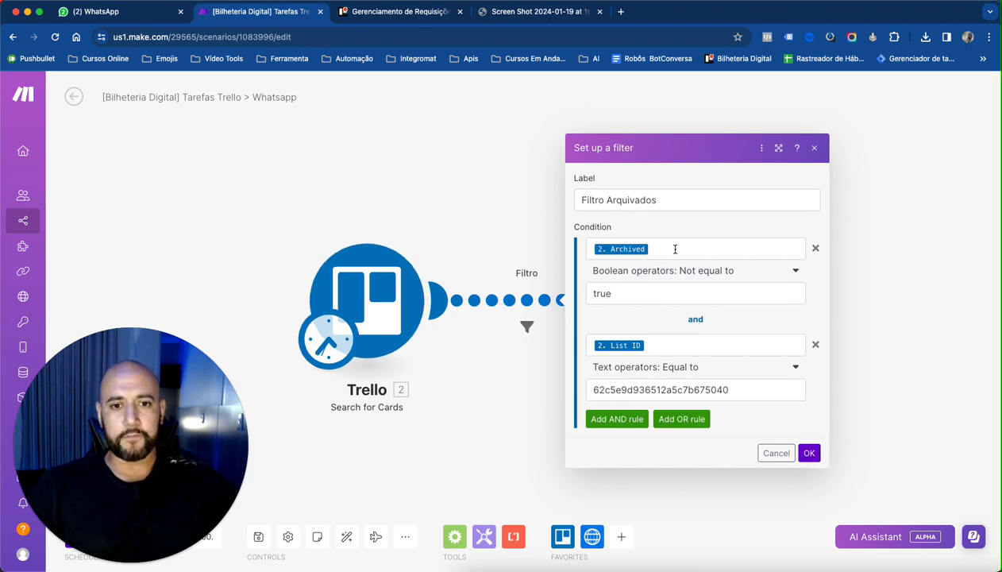
Step: Examine the Trello card items available for the first filter condition and locate Archived among them
click(675, 249)
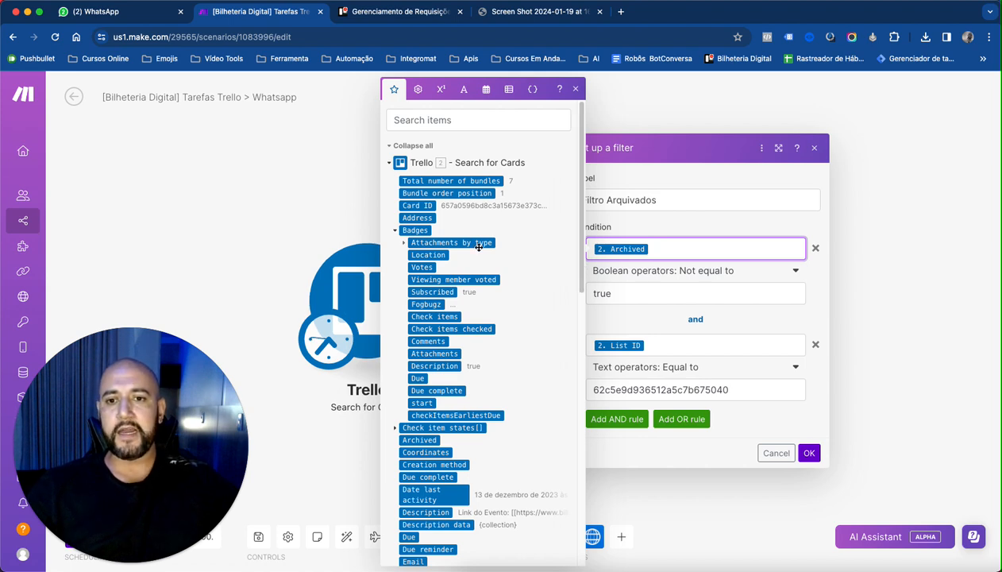
scroll(449, 230, down, 1)
scroll(450, 230, down, 1)
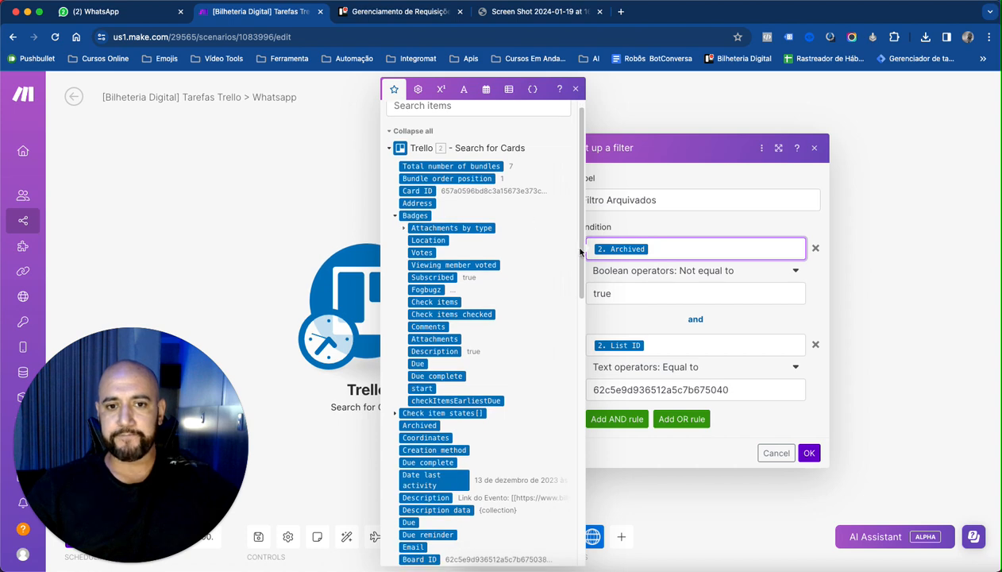
drag(582, 246, 582, 250)
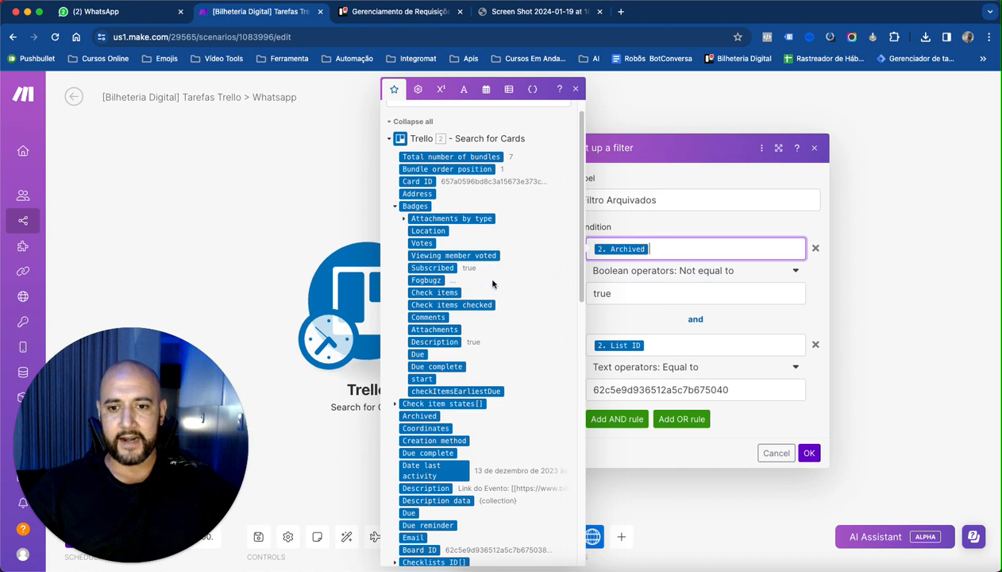
mouse_move(426, 418)
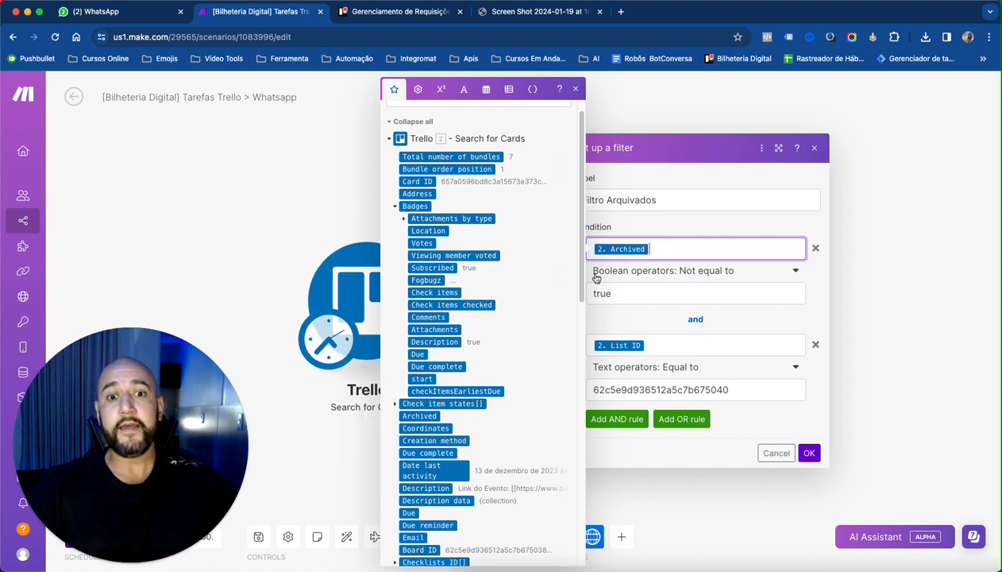
click(683, 199)
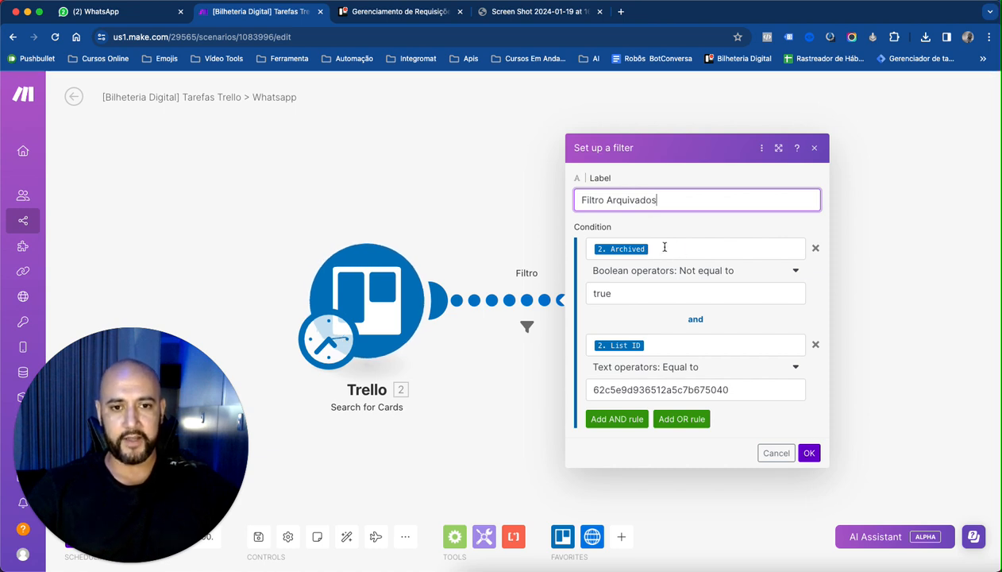
Step: Examine the operators available for the Archived condition and the value it is compared against
click(694, 271)
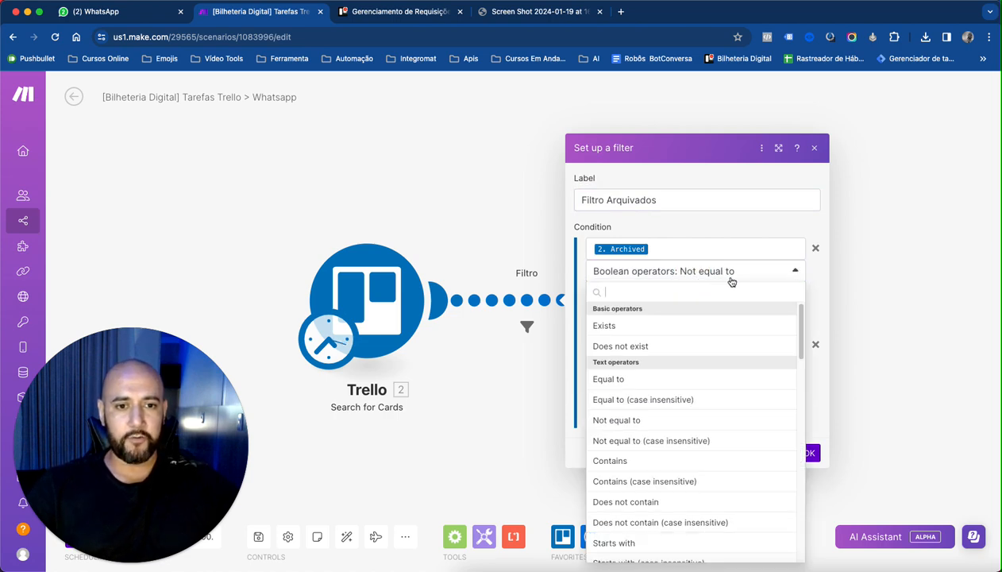
click(731, 221)
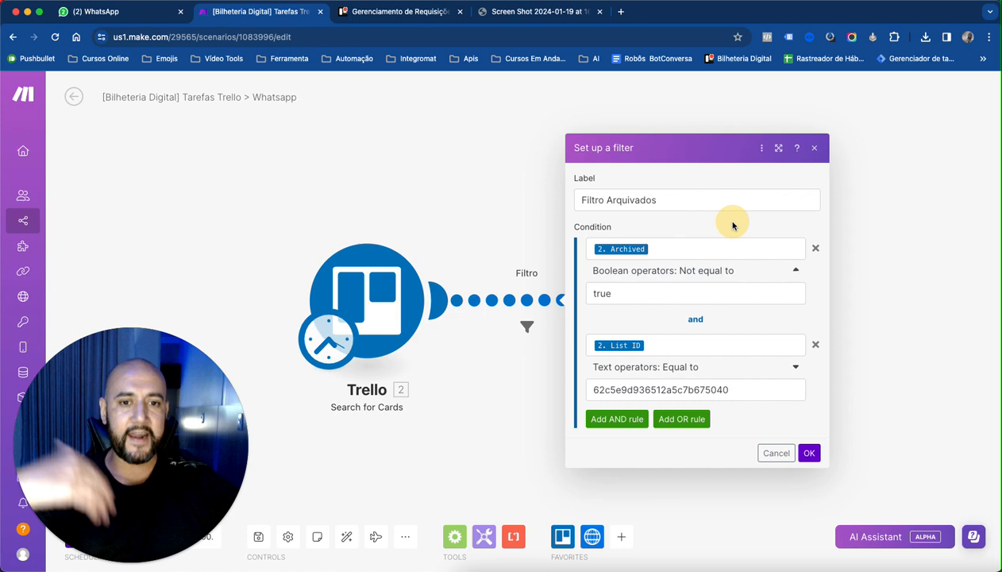
click(619, 292)
double_click(601, 293)
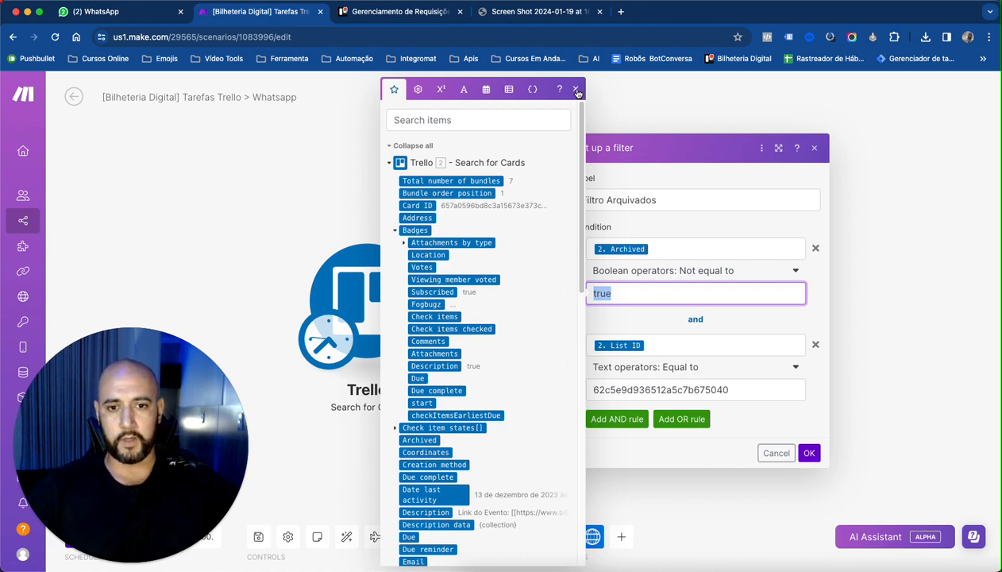
click(577, 89)
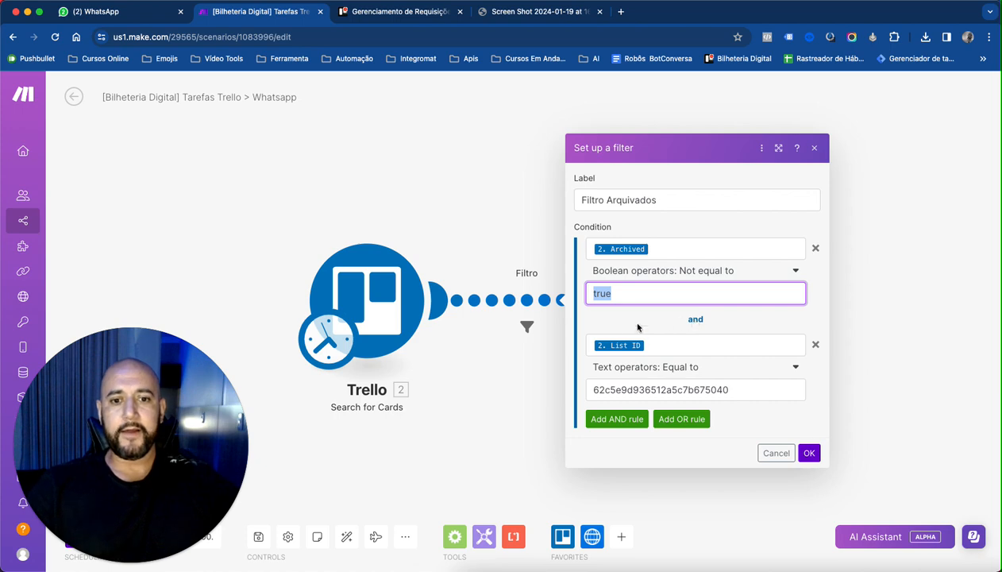
Step: Examine the List ID condition and its comparison value, and check the lists on the Trello board
click(662, 348)
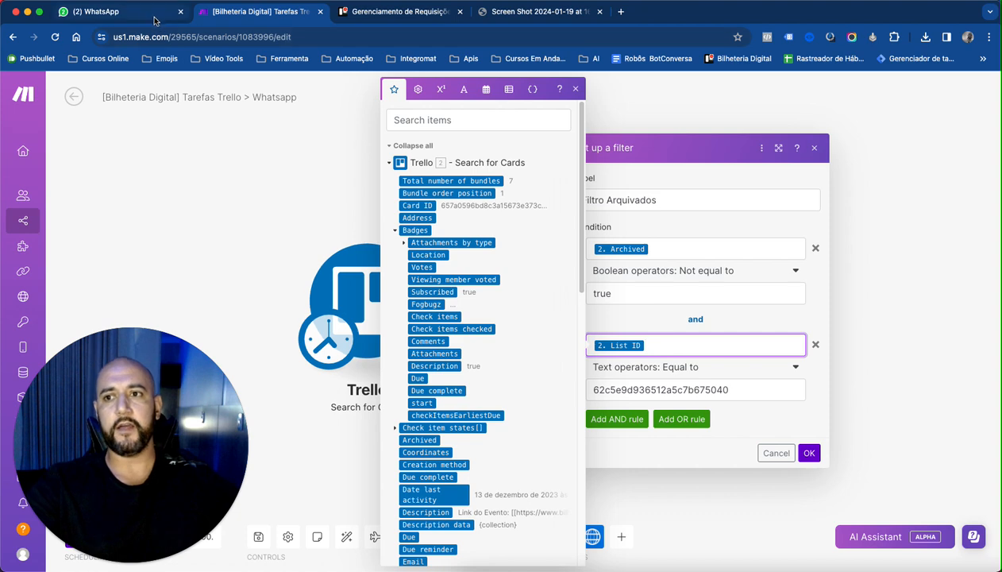
drag(757, 391, 592, 390)
double_click(651, 389)
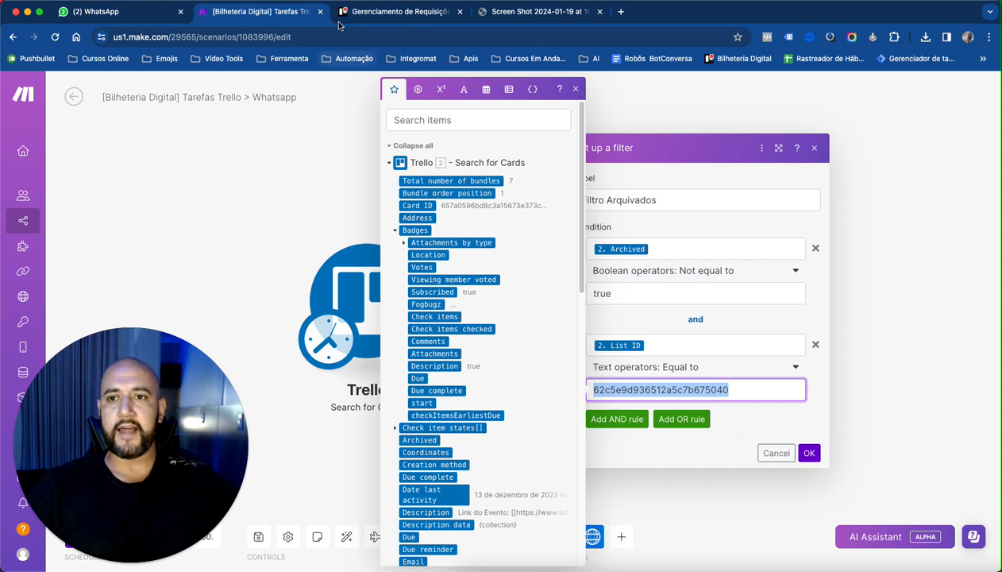
click(380, 12)
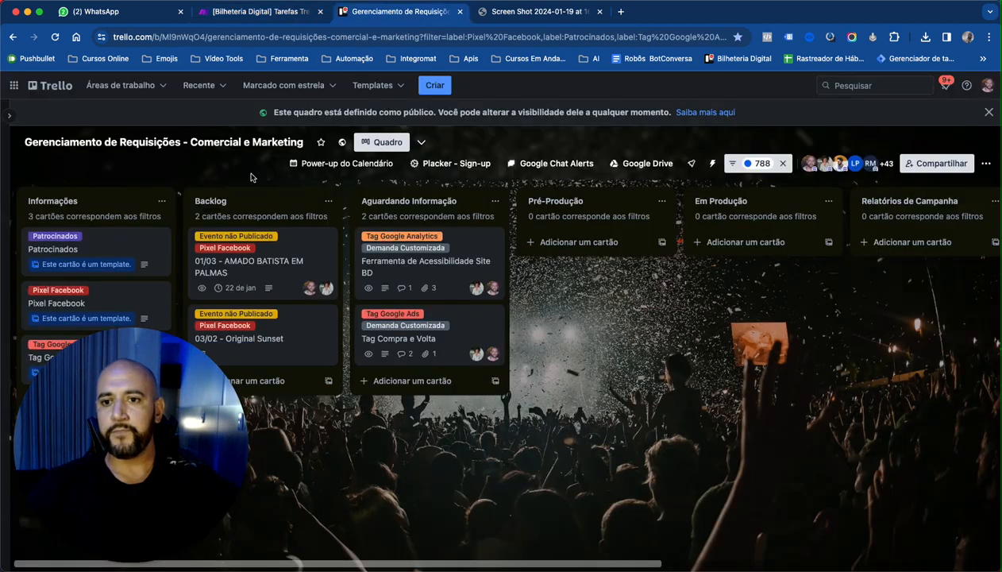
click(272, 13)
click(806, 317)
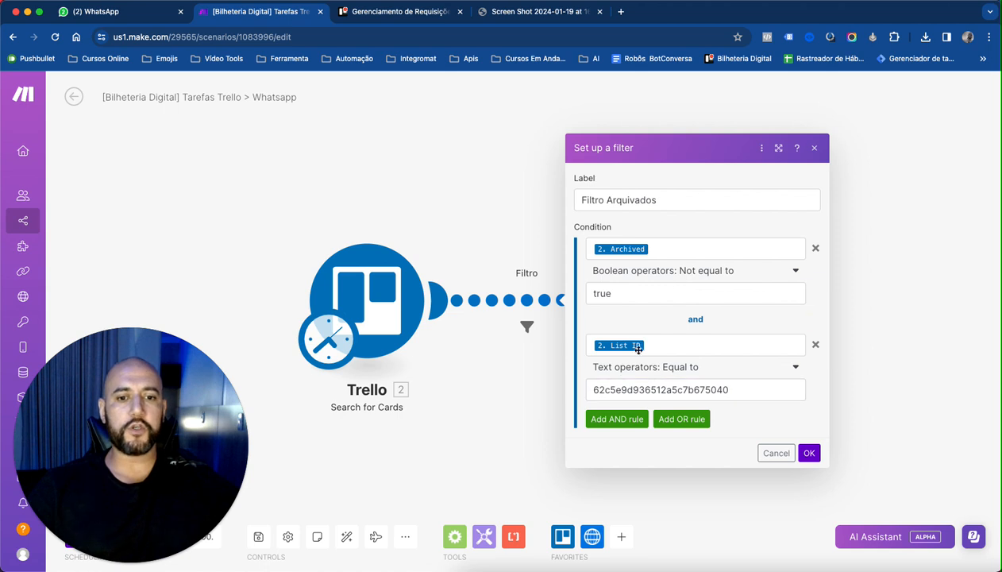
Step: Try adding a third AND rule to the filter, remove the blank rule and save the filter
click(619, 419)
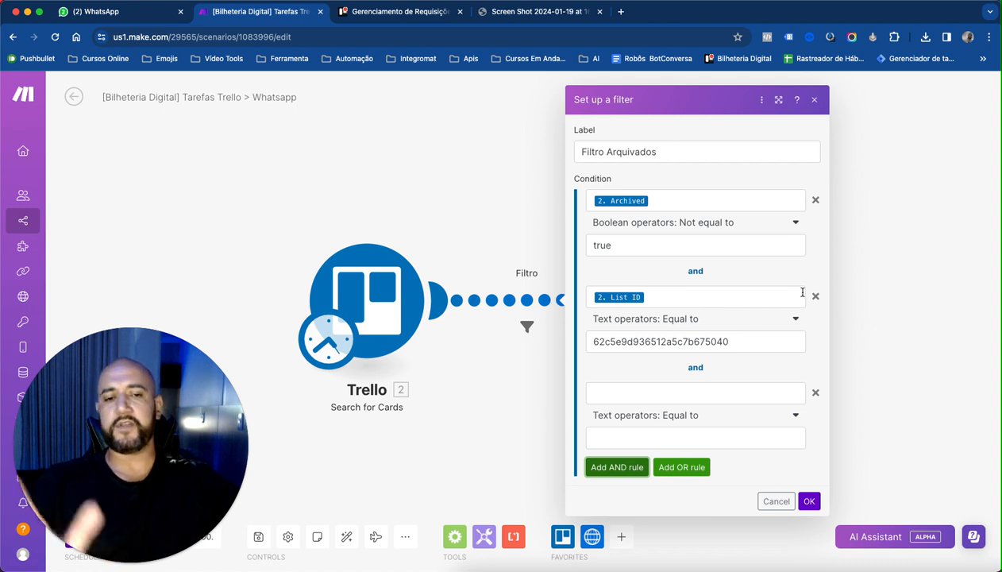
click(814, 396)
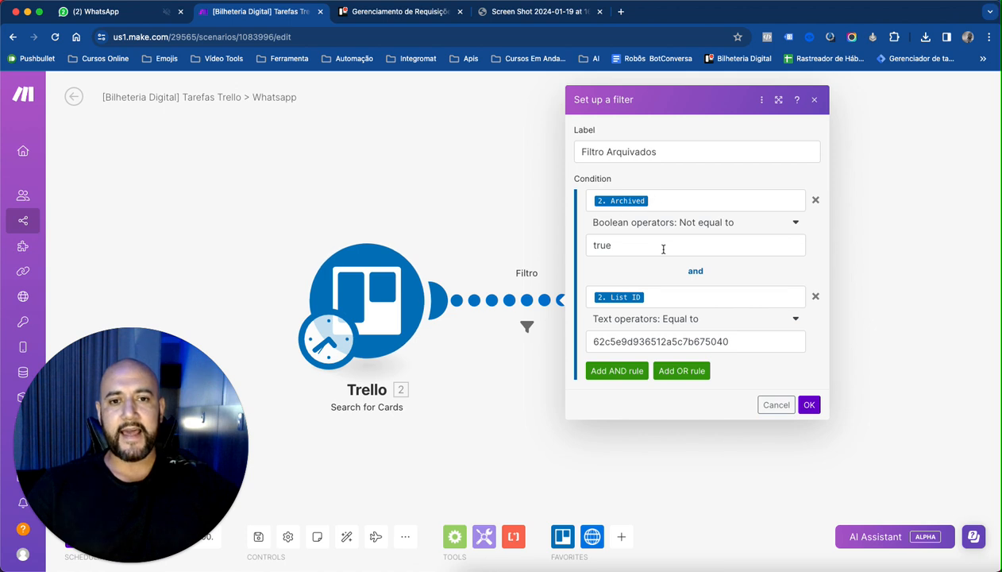
click(809, 405)
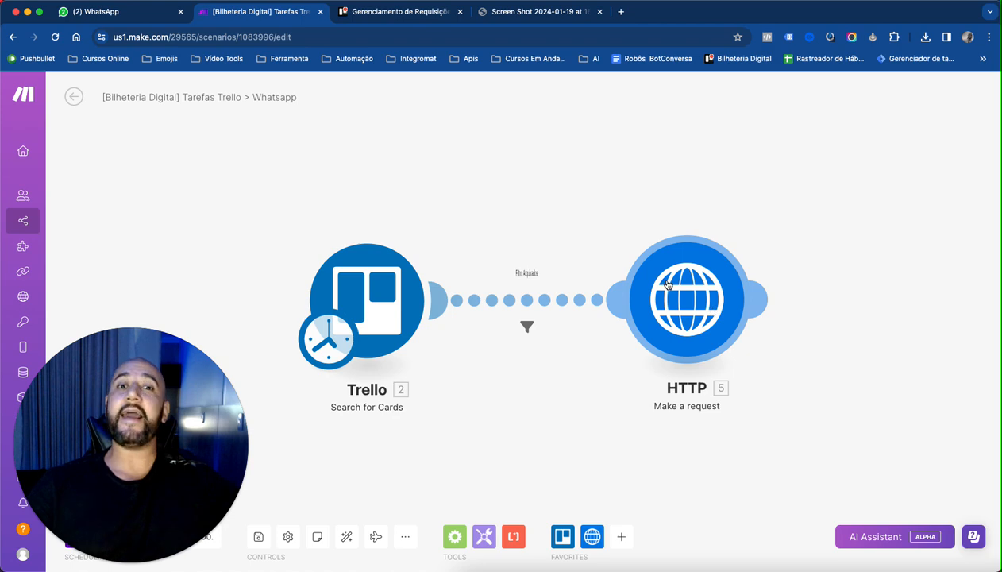
Step: Open the HTTP module and examine its URL, method, body type and JSON request content
click(692, 314)
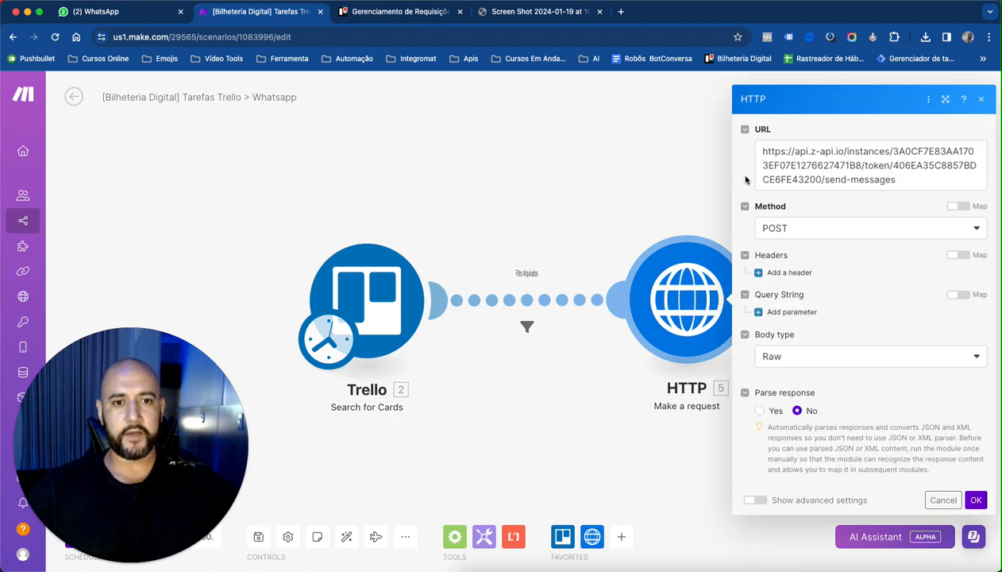
scroll(872, 208, down, 5)
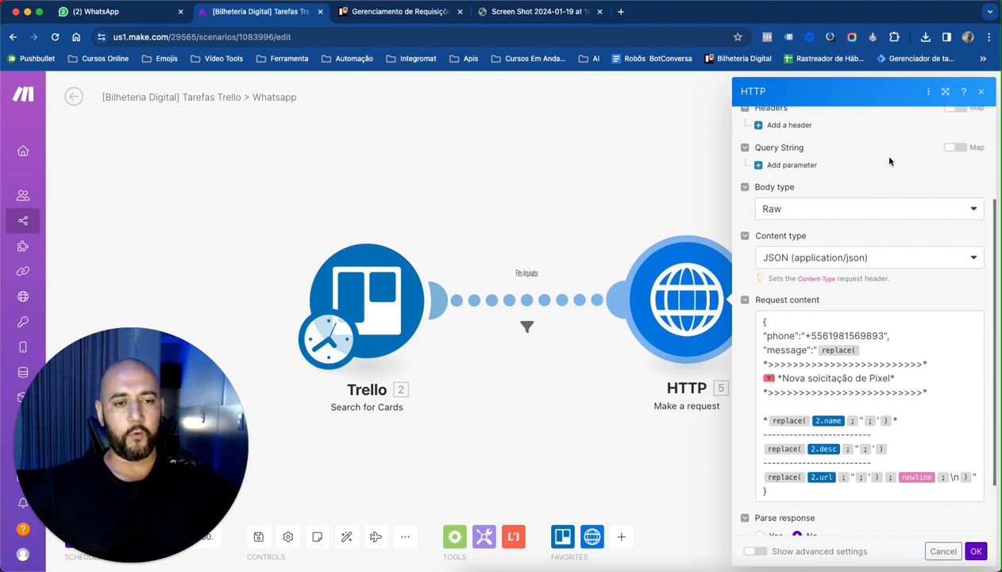
scroll(846, 168, up, 1)
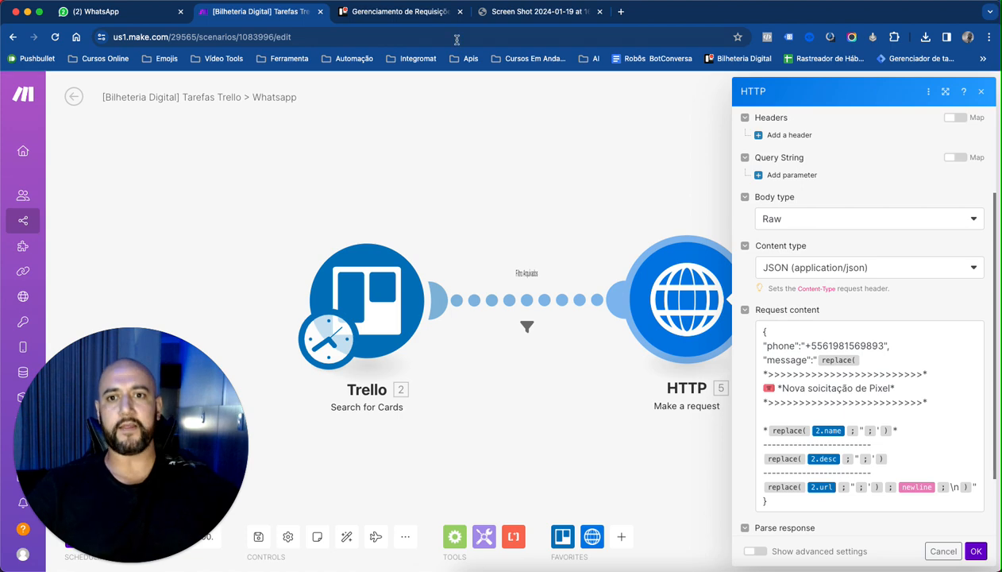
Step: Open the Z-API website, z-api.io, in a new browser tab
key(super+t)
text(z-apai)
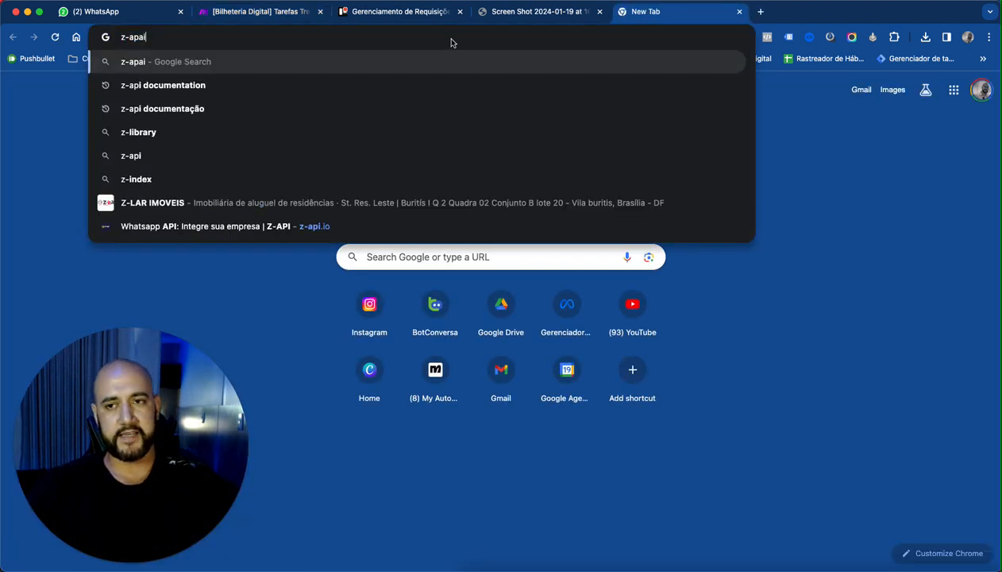
key(BackSpace)
key(BackSpace)
key(BackSpace)
text(p)
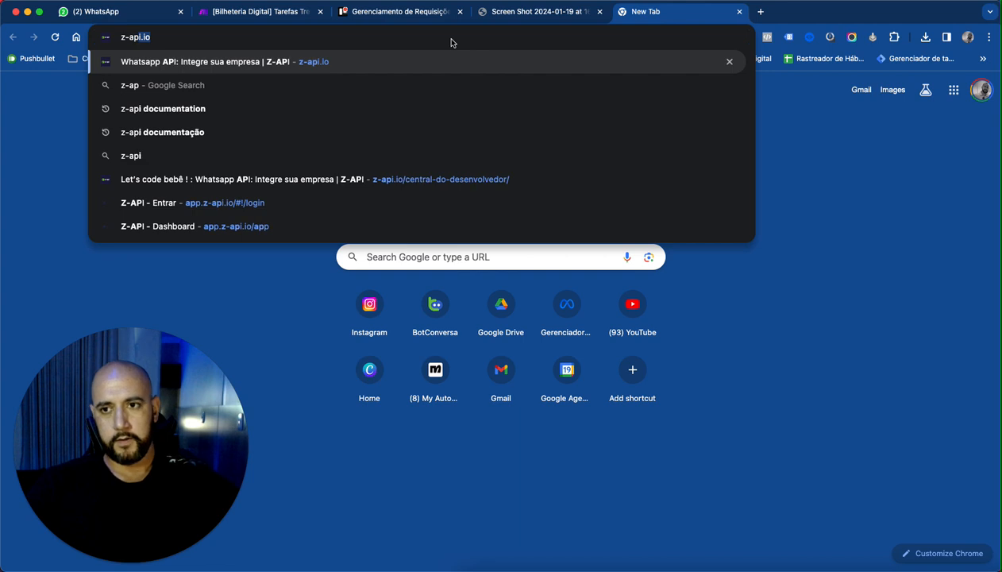
key(Delete)
key(Down)
key(Down)
key(Down)
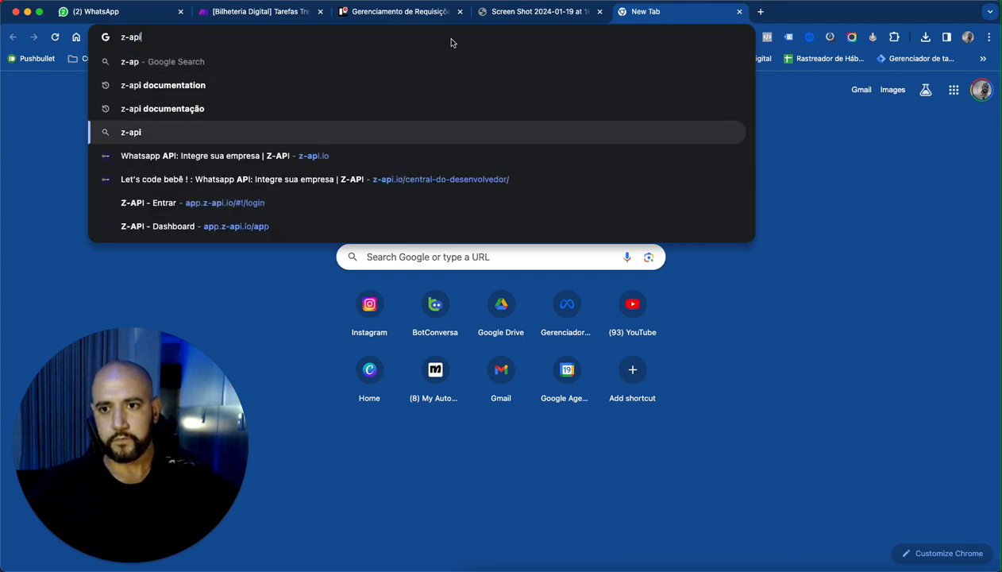
key(Down)
key(Return)
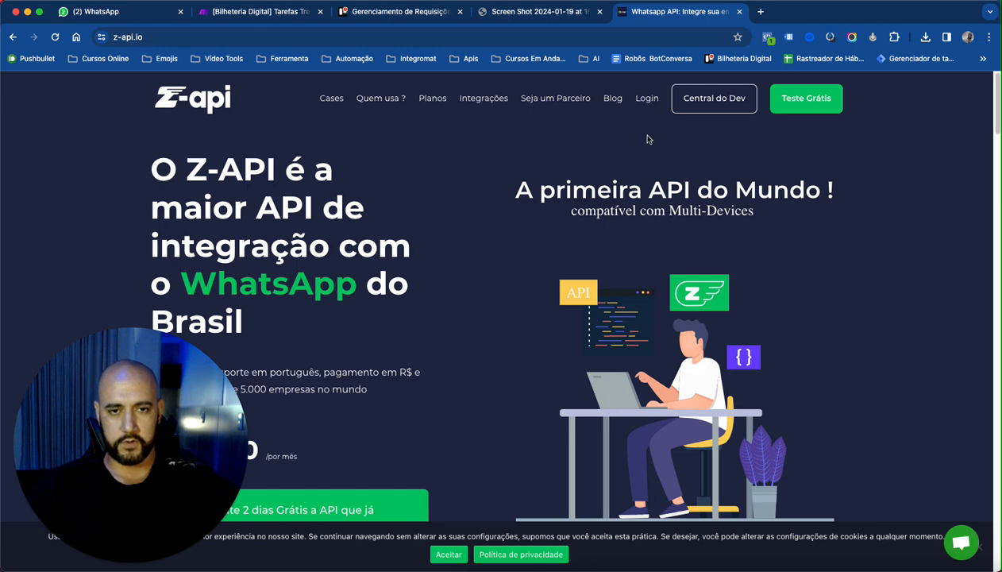
Step: Look over the Z-API home page, including its monthly price and service description
scroll(611, 262, down, 4)
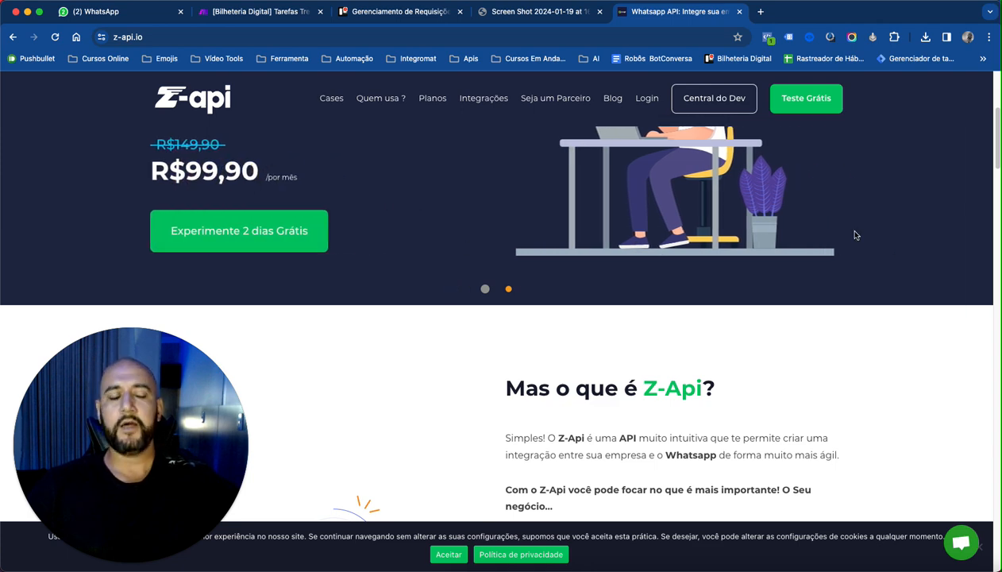
scroll(842, 233, down, 4)
scroll(835, 232, up, 7)
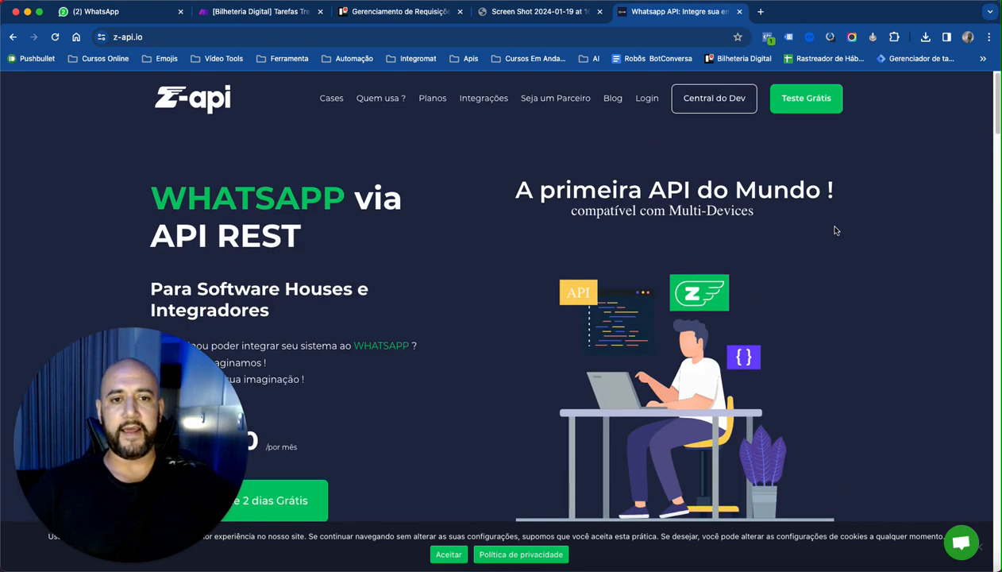
Step: Open the Z-API documentation through the developer centre and skim its introduction page
click(707, 101)
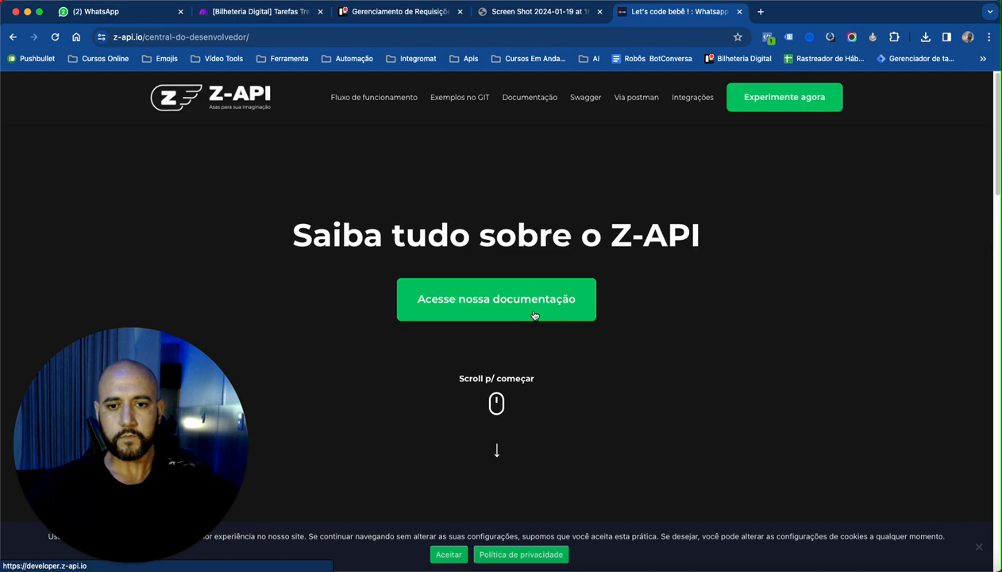
click(527, 304)
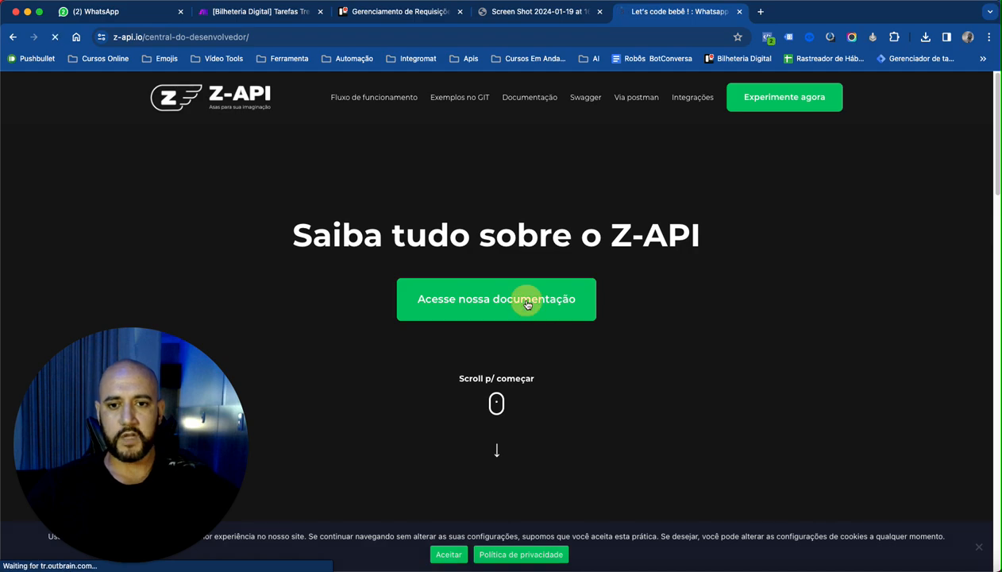
scroll(72, 260, down, 5)
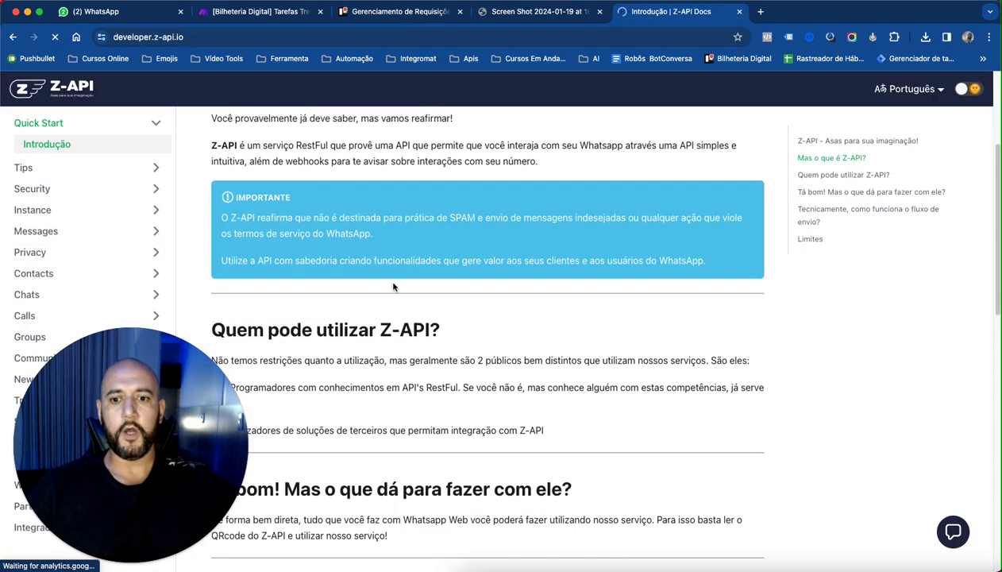
scroll(123, 213, up, 5)
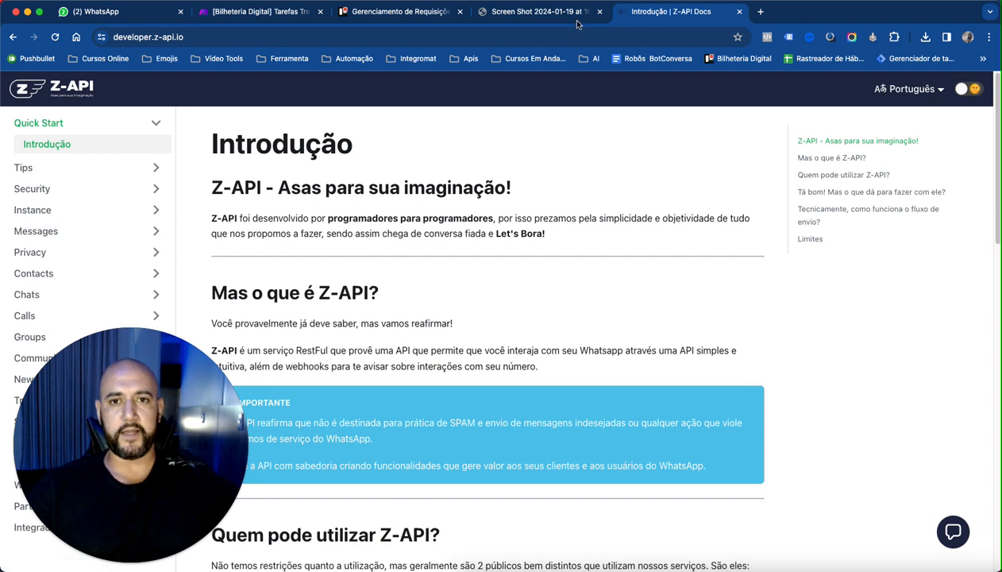
Step: Return to the Make scenario and examine the phone and message fields in the HTTP request content
click(272, 12)
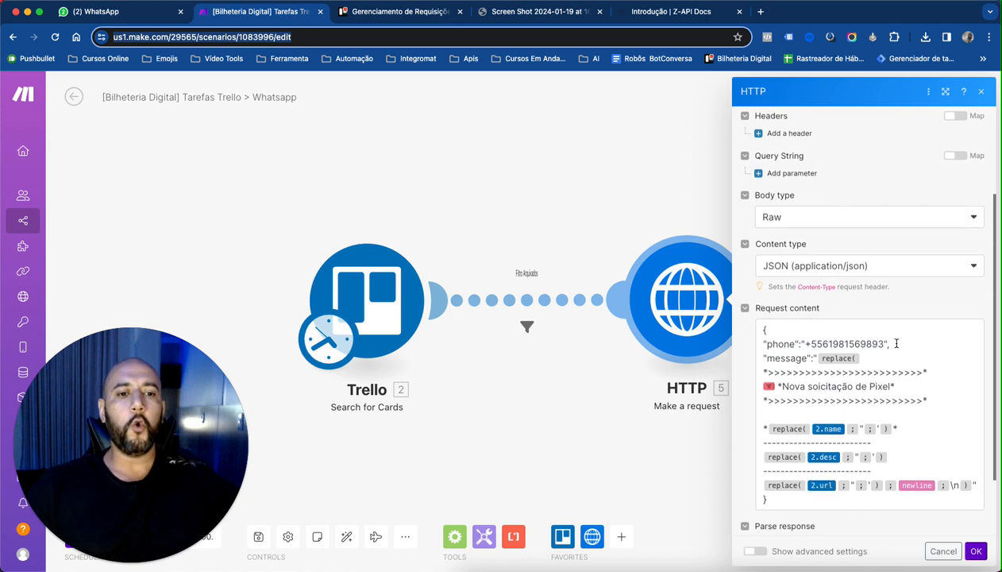
scroll(879, 364, down, 3)
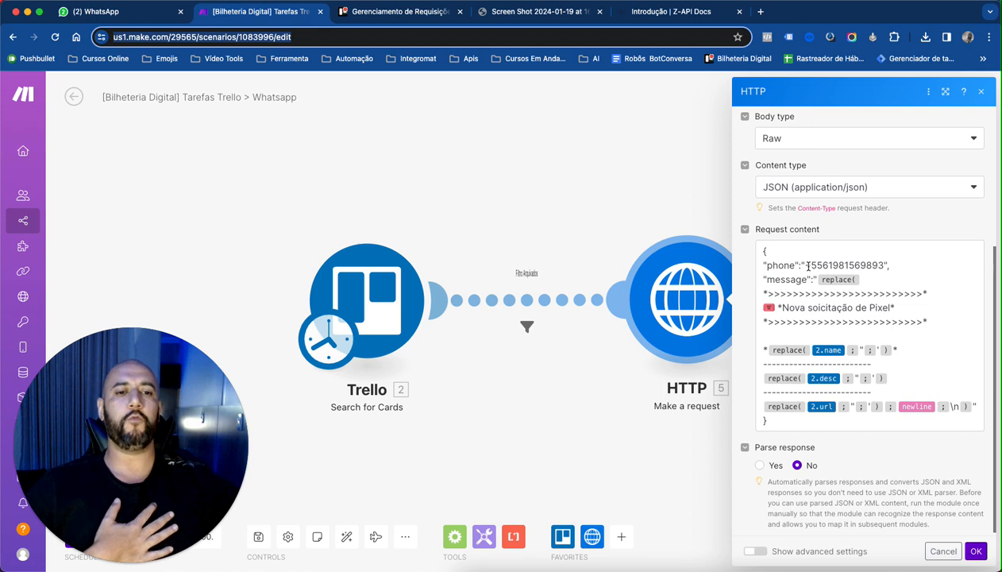
double_click(841, 265)
click(888, 265)
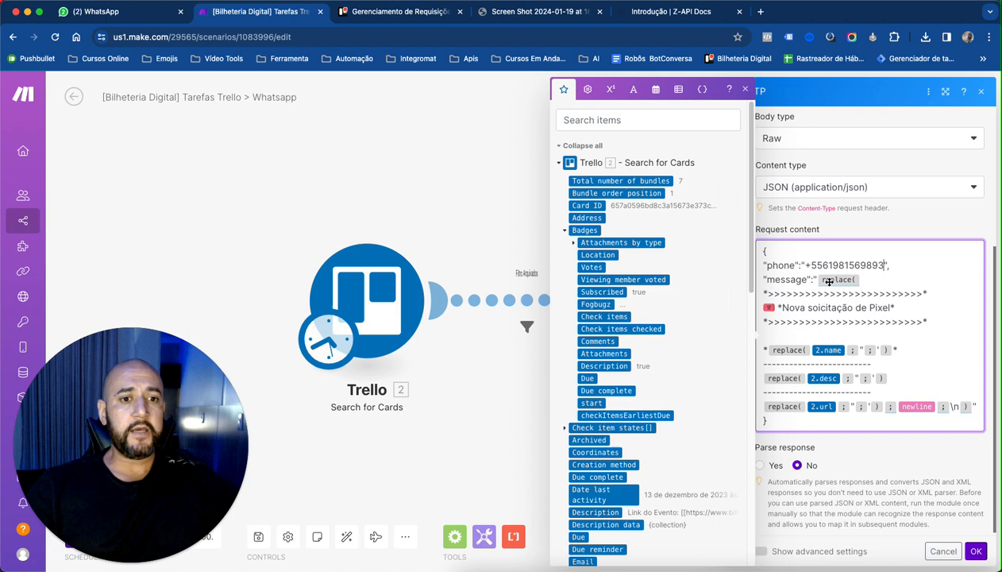
double_click(779, 264)
click(805, 266)
drag(840, 267, 882, 267)
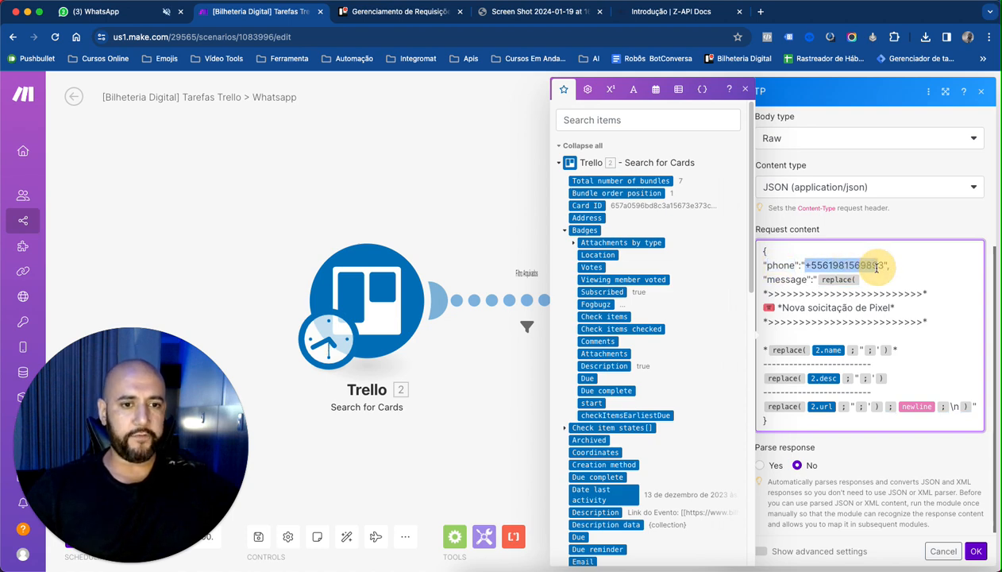
double_click(770, 278)
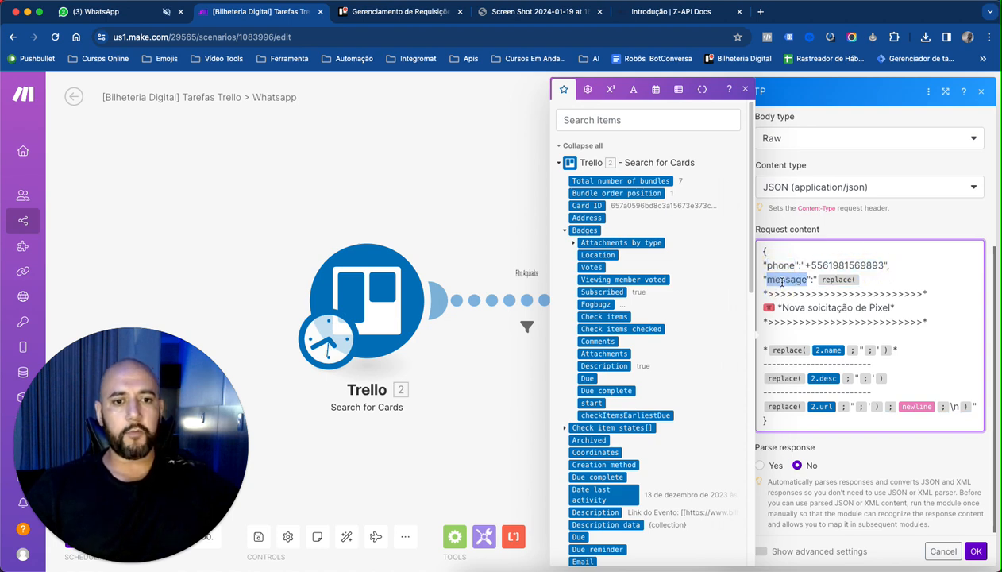
click(935, 264)
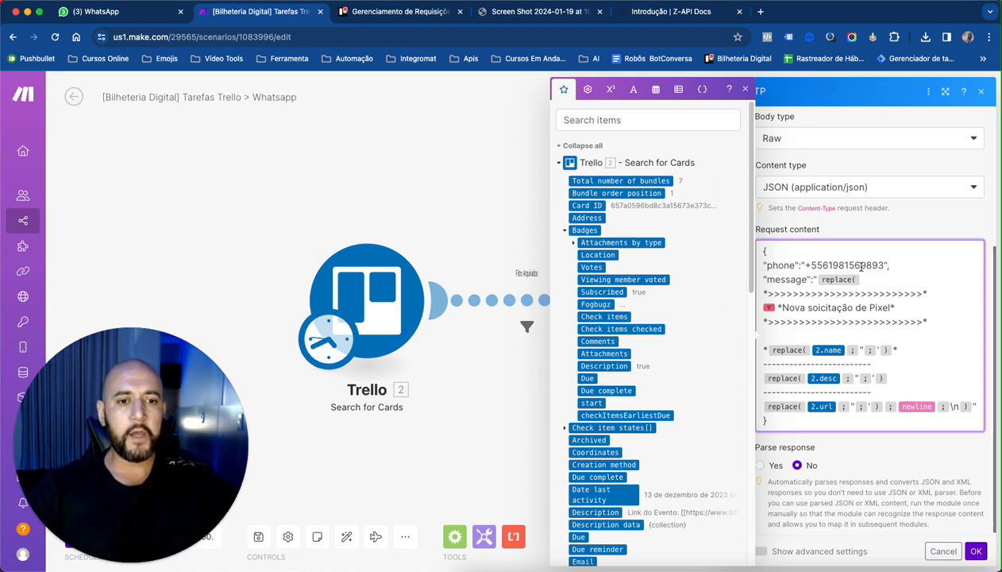
Step: Check the replace function's description and look through the general, math and text function categories to locate it
mouse_move(838, 277)
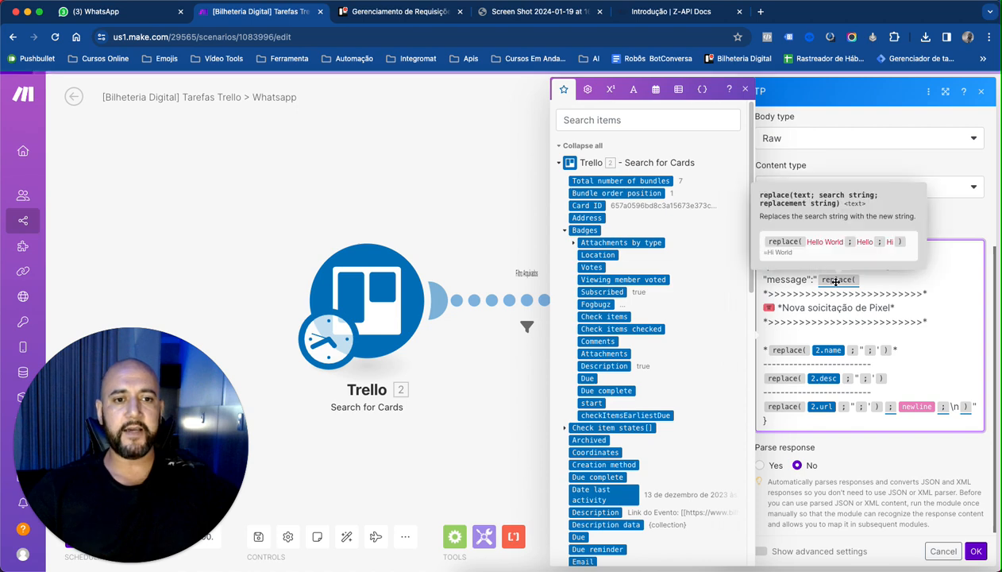
click(611, 91)
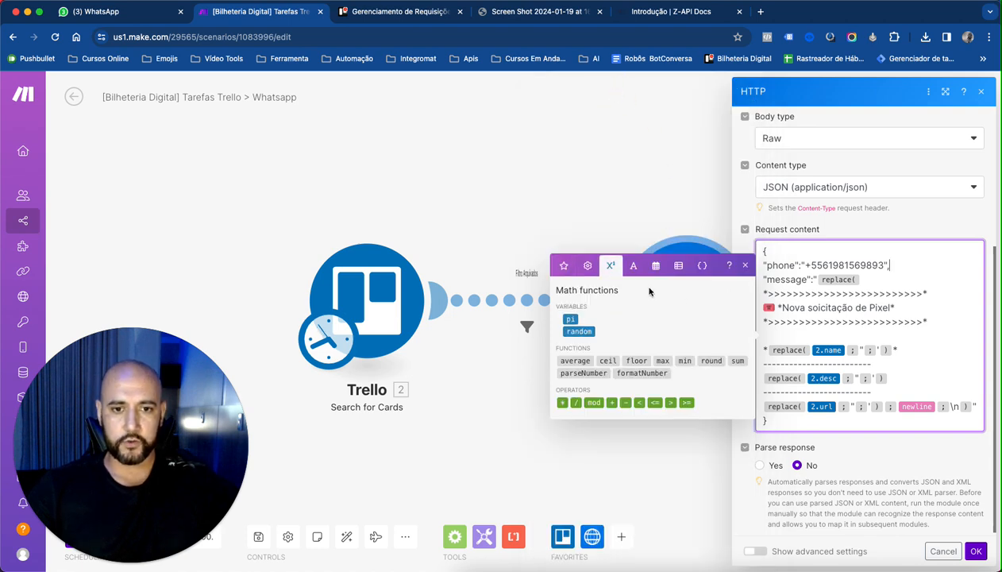
click(587, 265)
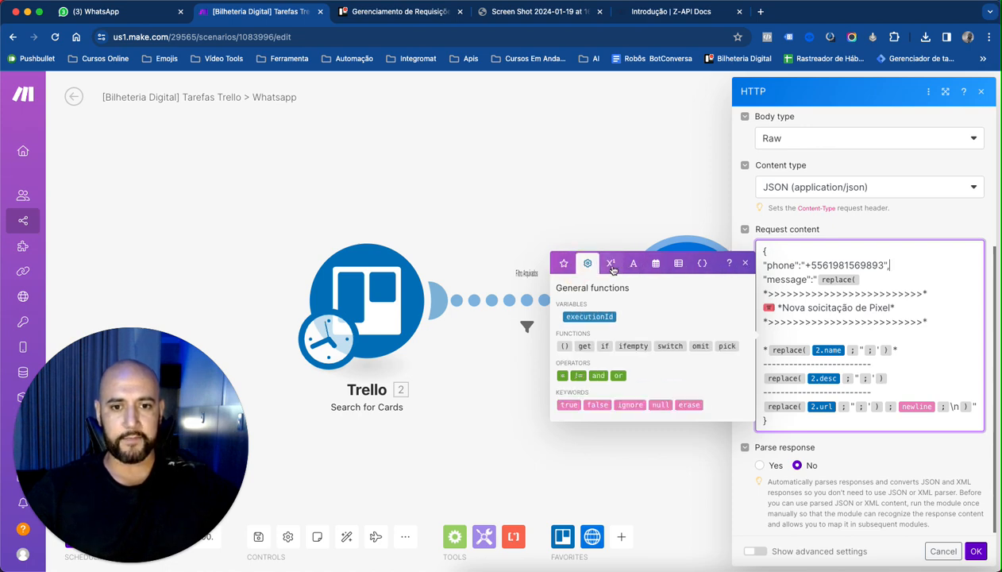
click(609, 265)
click(588, 265)
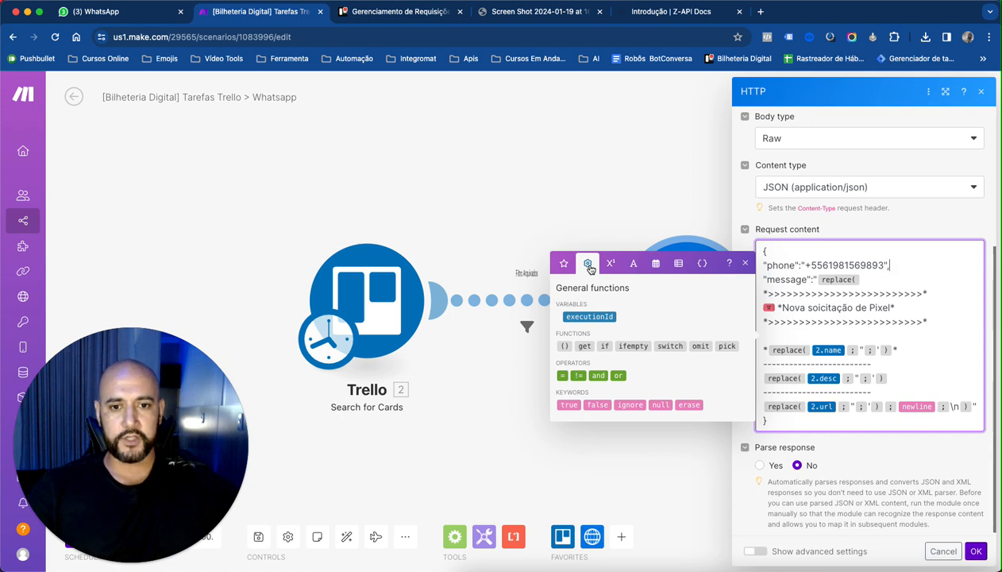
click(610, 265)
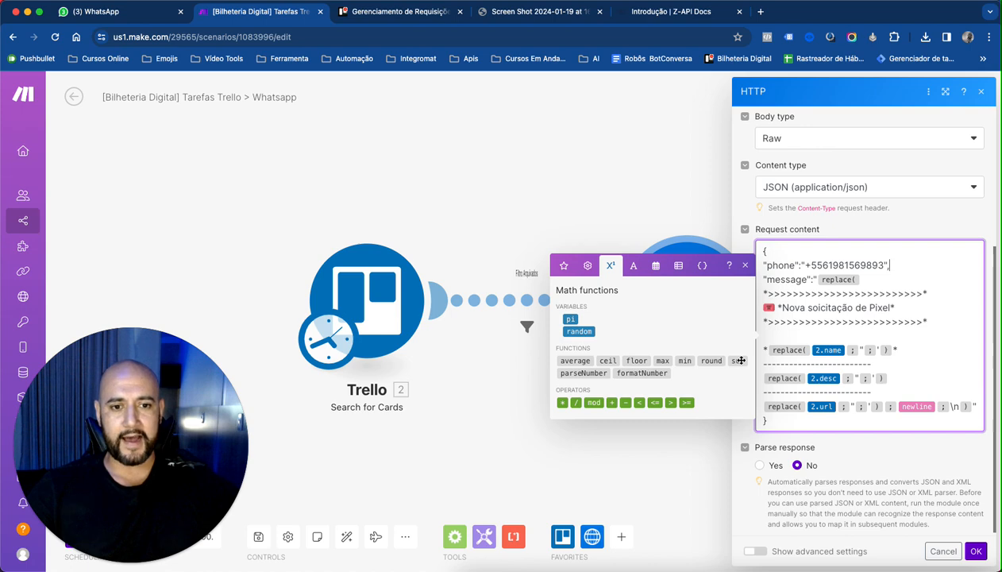
click(633, 265)
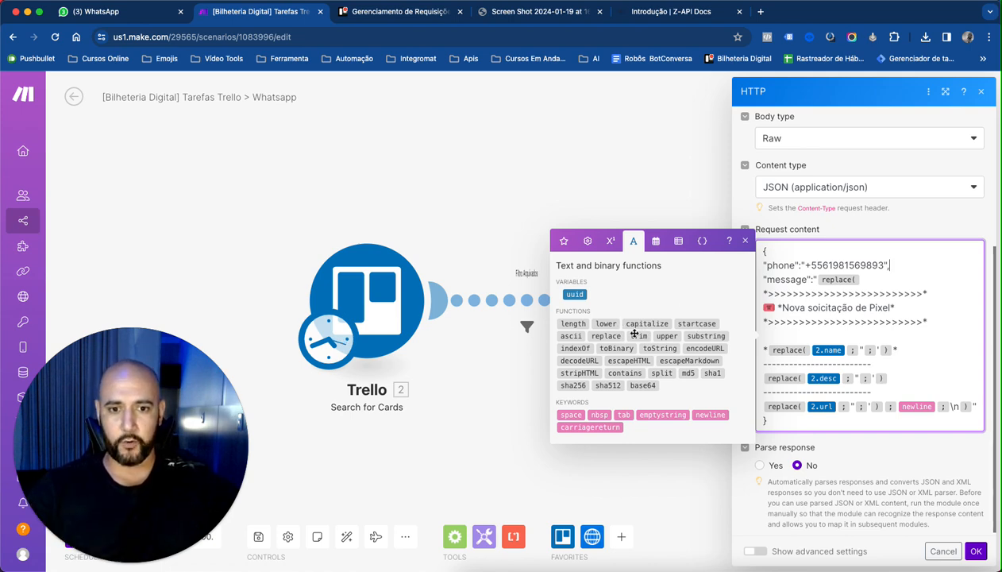
mouse_move(605, 338)
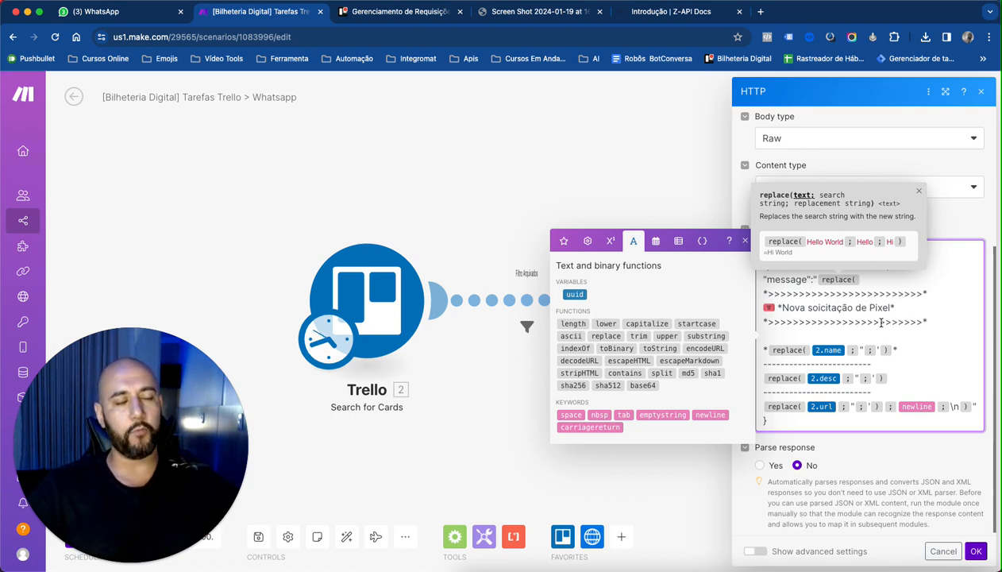
Step: Examine how the outer replace function wraps the message text and swaps newline for \n
click(935, 321)
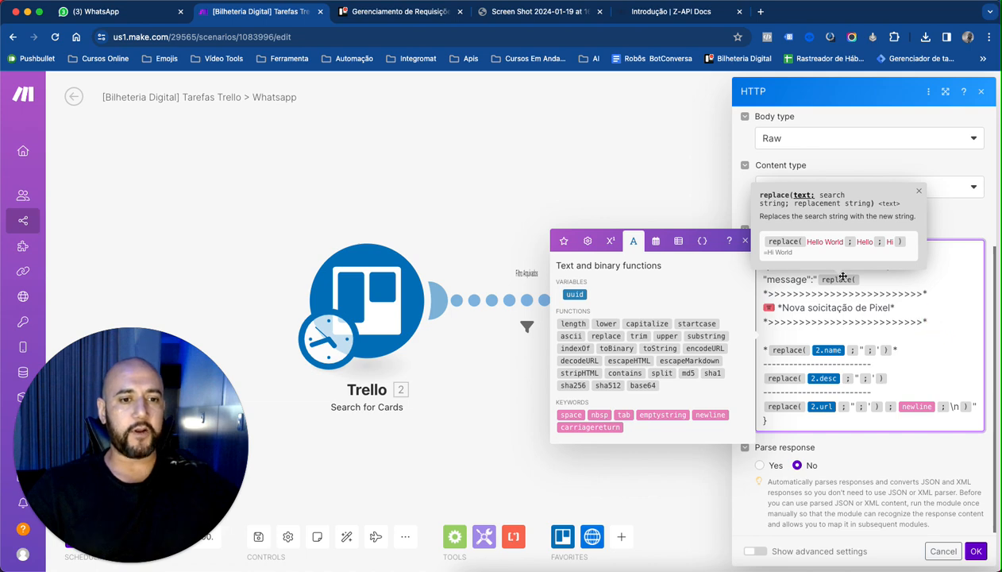
click(784, 327)
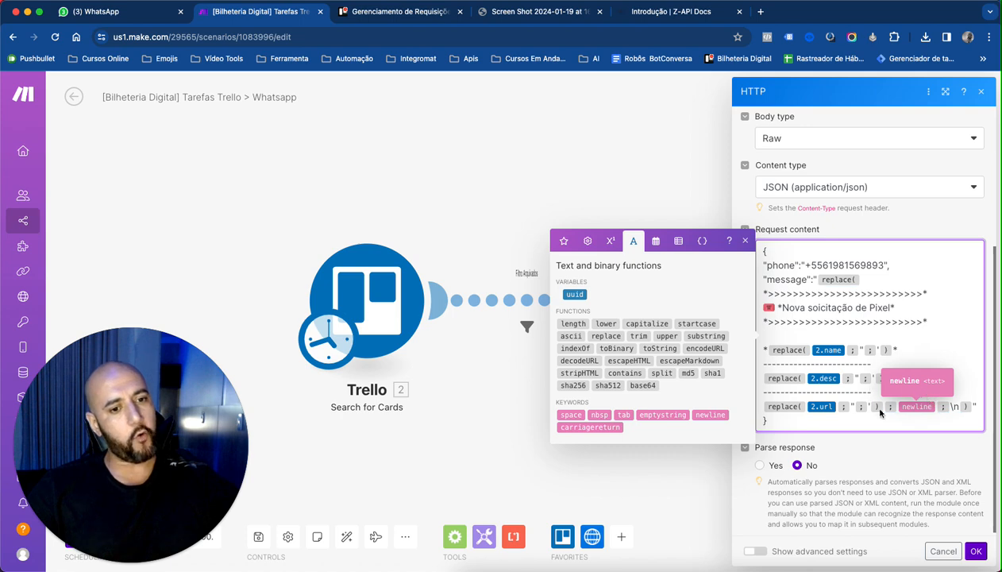
click(954, 407)
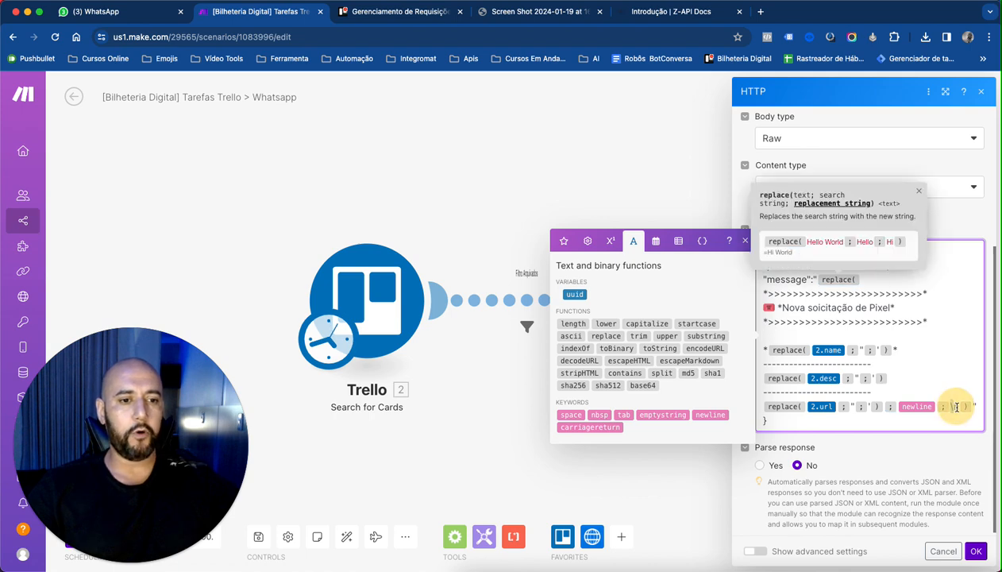
click(937, 323)
click(918, 196)
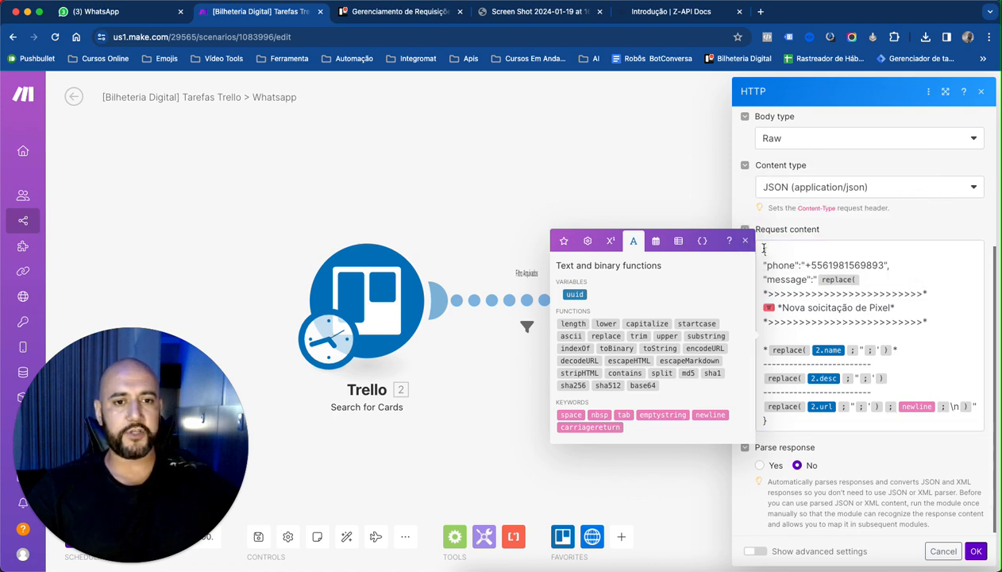
Step: Review the complete JSON request content, and close the function picker and the HTTP module settings
drag(764, 249, 830, 417)
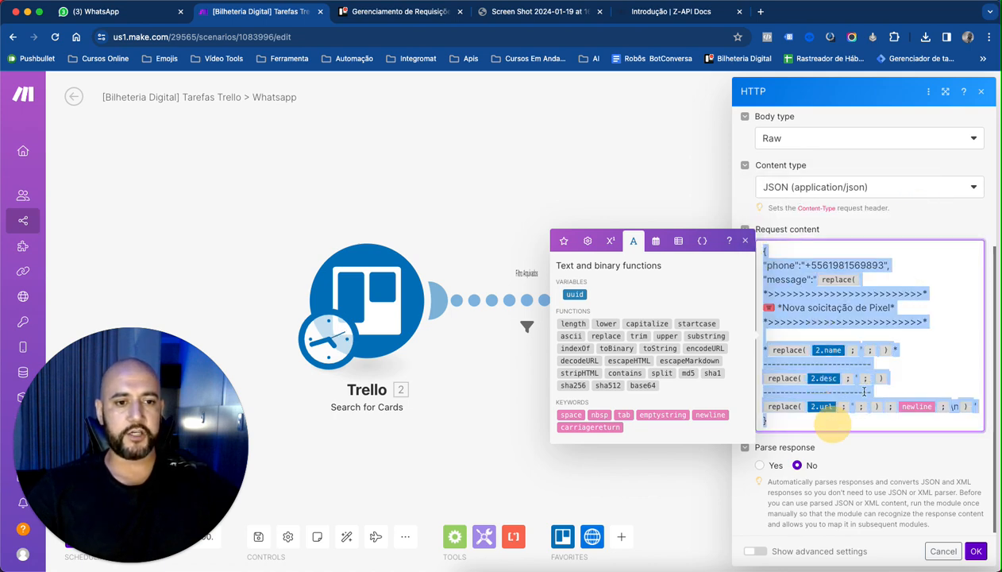
click(934, 258)
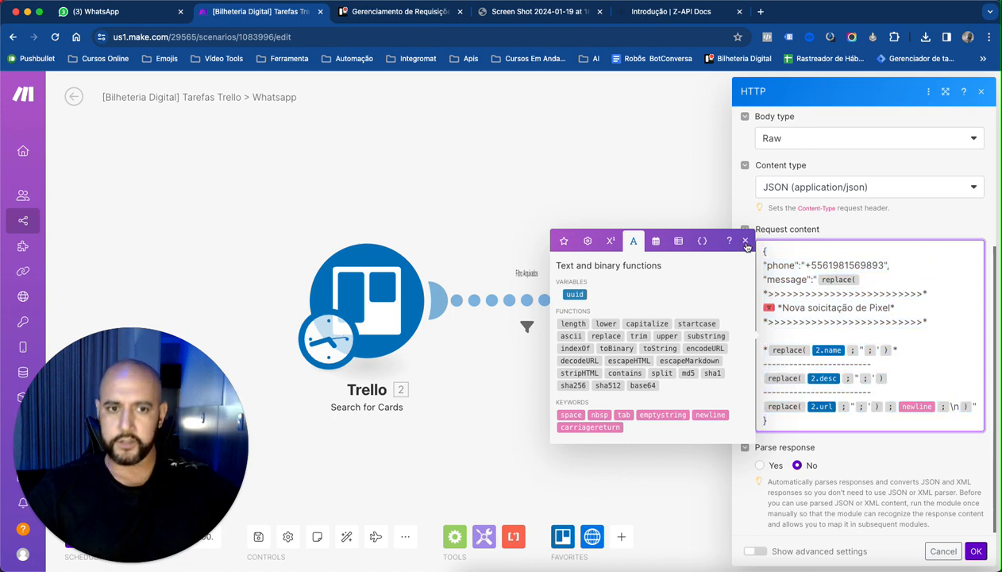
click(746, 241)
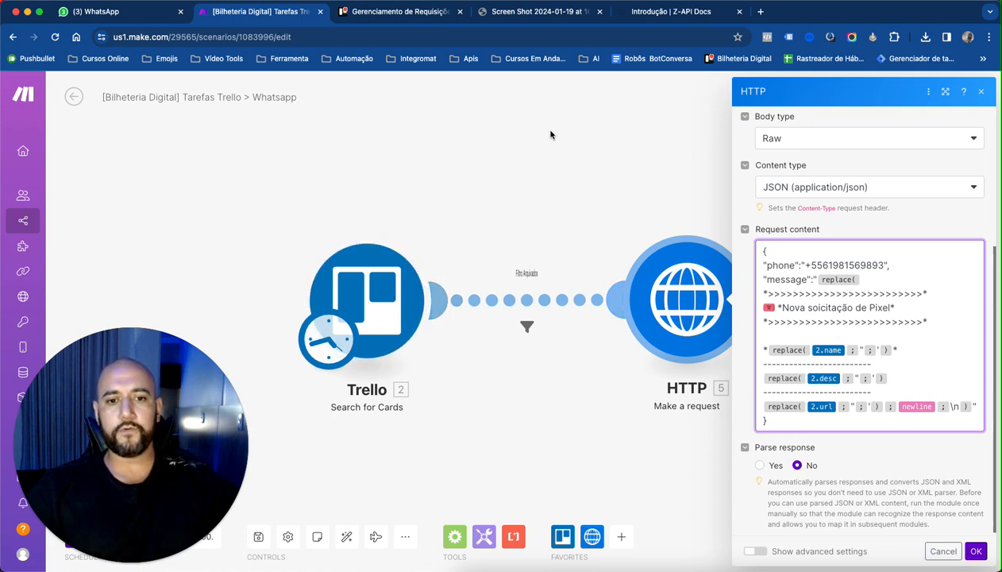
click(984, 93)
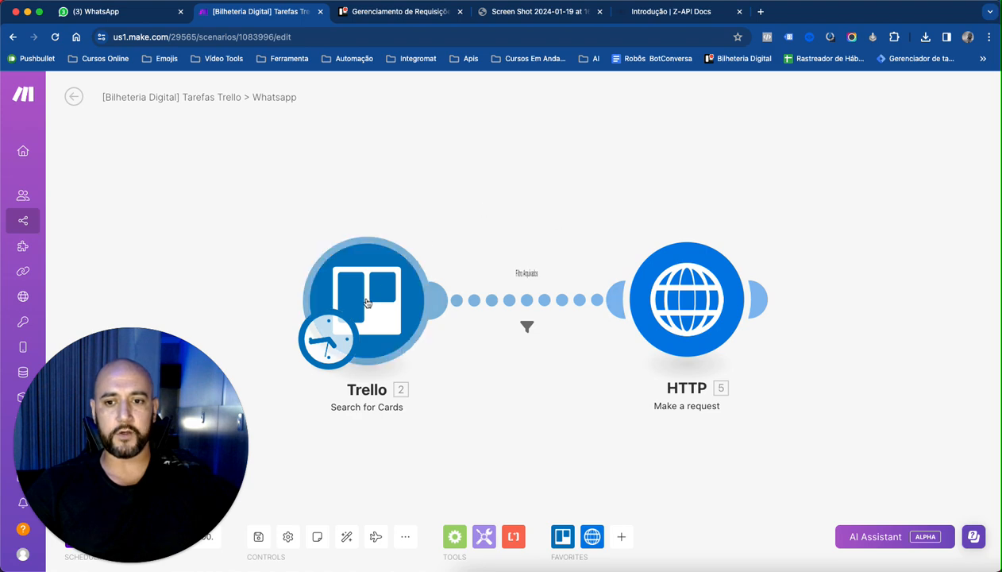
Step: Look through the available Trello modules for boards, lists and cards, and close the module list
click(562, 536)
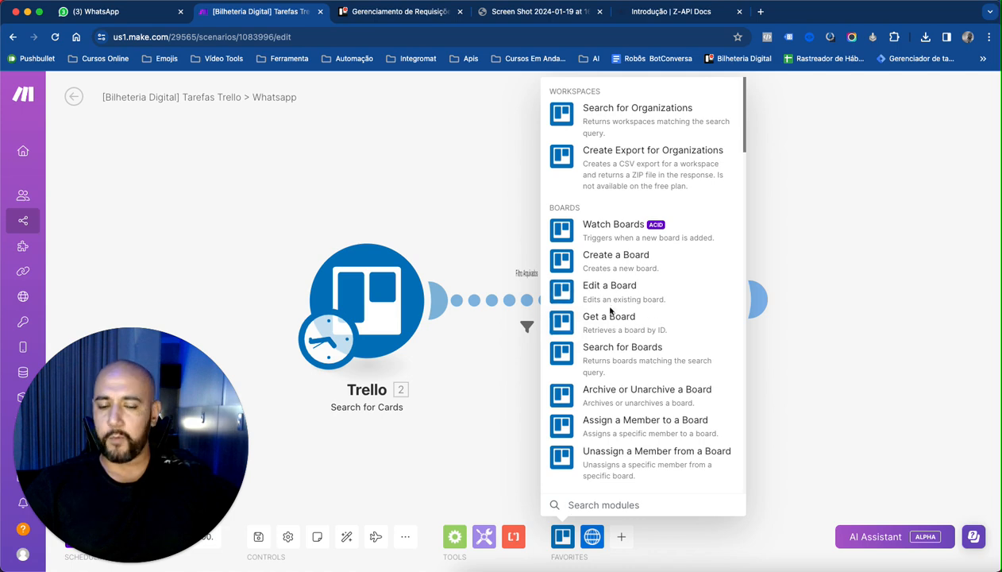
scroll(629, 351, down, 8)
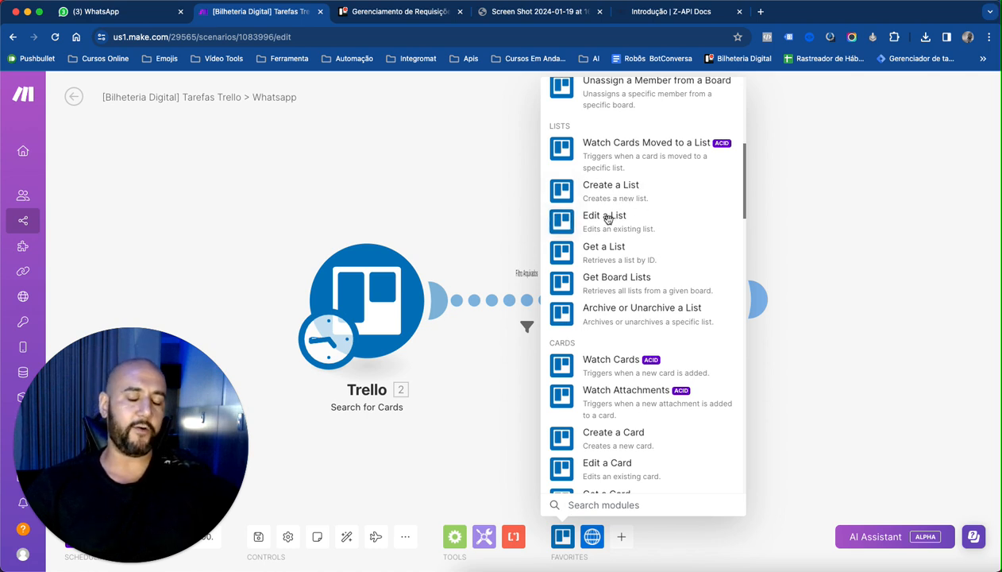
click(793, 205)
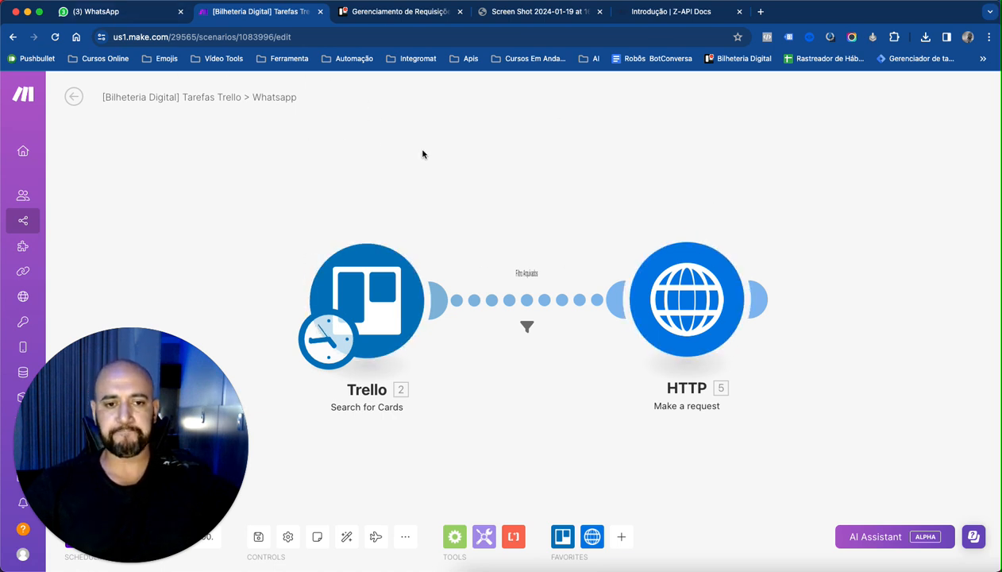
Step: Switch to WhatsApp and look back through the Boris The Bot chat for the daily task messages of 18/01/2024
click(124, 16)
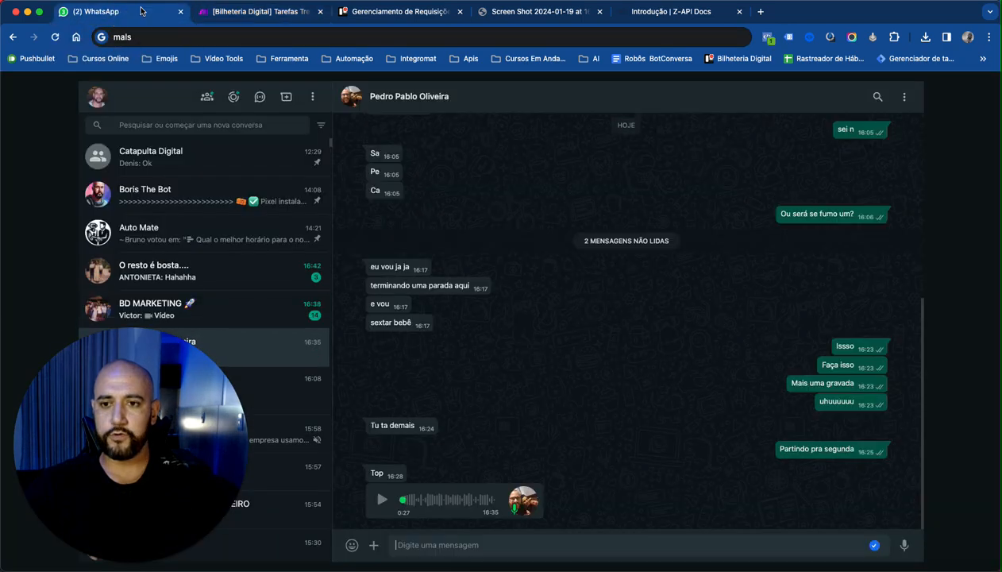
click(235, 212)
scroll(621, 282, up, 15)
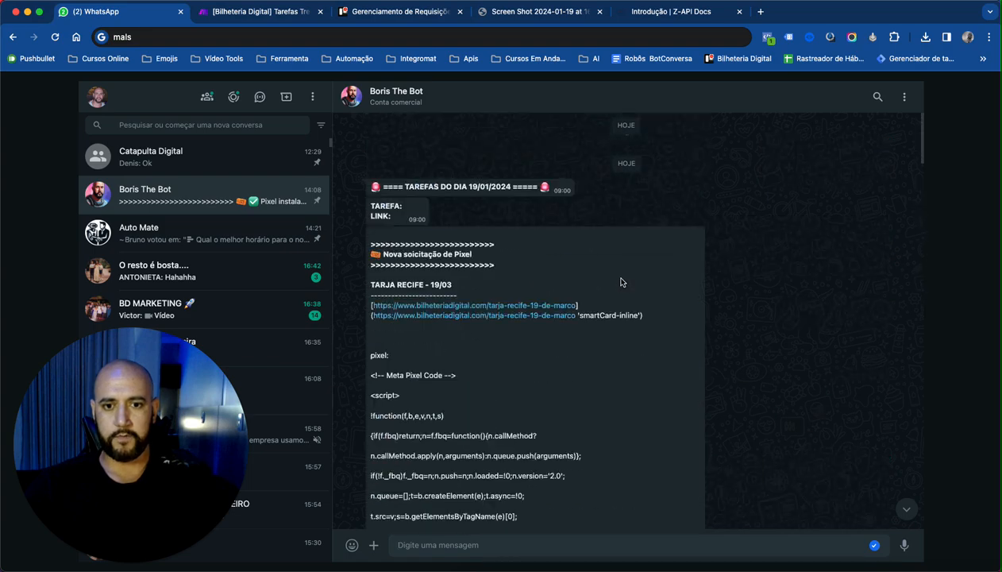
scroll(621, 282, up, 15)
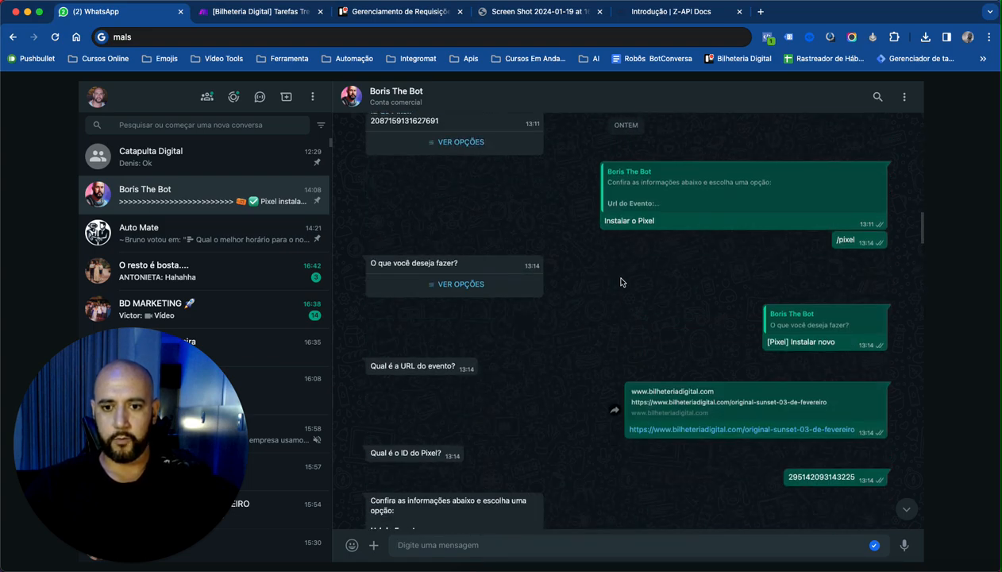
scroll(622, 282, up, 15)
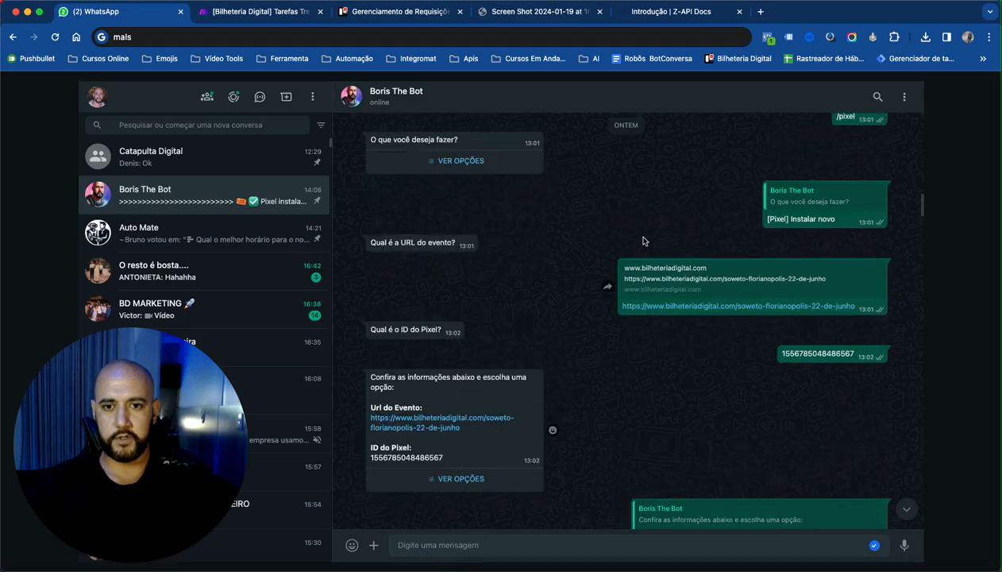
scroll(644, 241, up, 15)
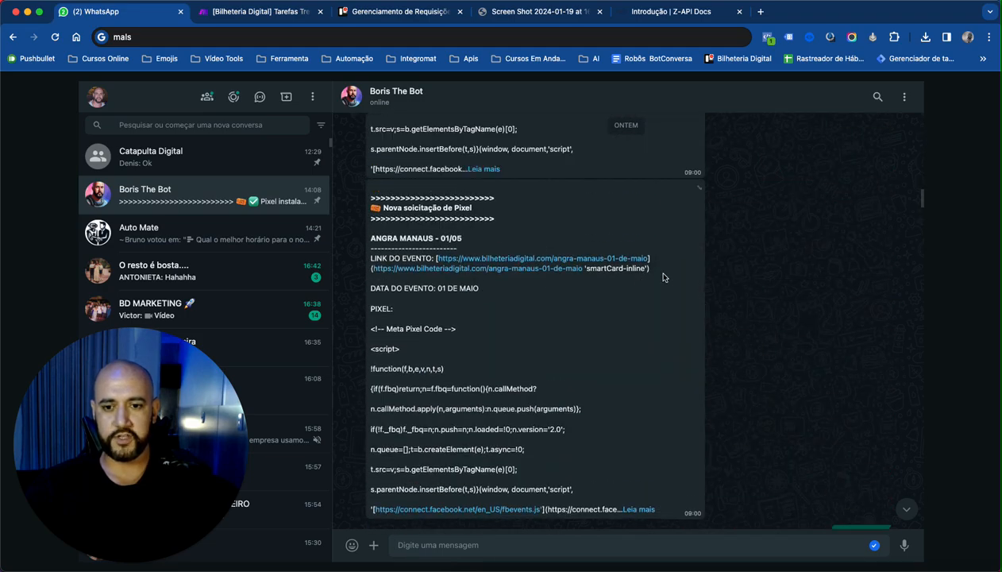
scroll(664, 277, up, 15)
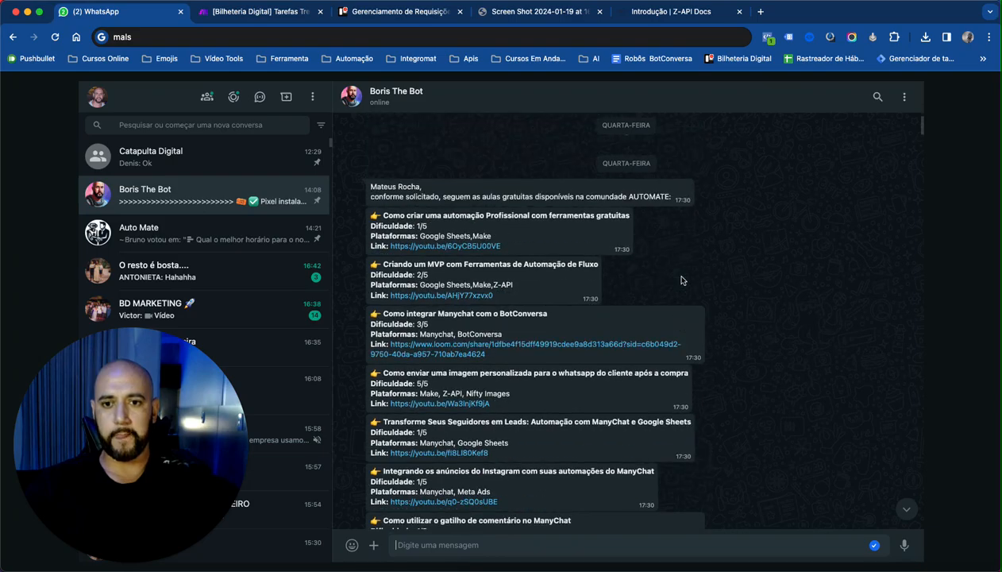
scroll(681, 279, up, 5)
scroll(681, 279, down, 10)
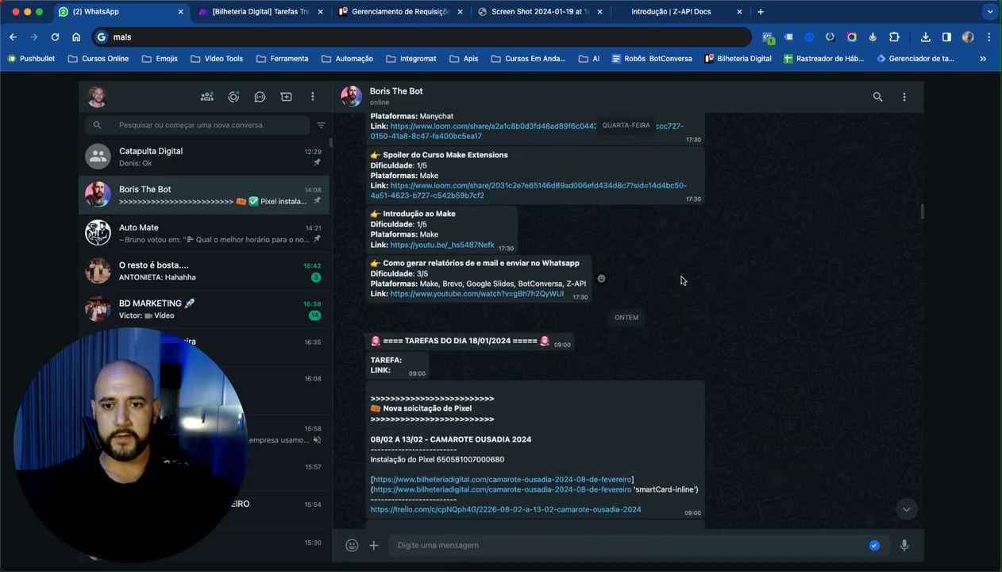
Step: Examine the "Nova soicitação de Pixel" header block in the first task message under the 18/01/2024 heading
scroll(681, 280, down, 5)
scroll(681, 279, up, 2)
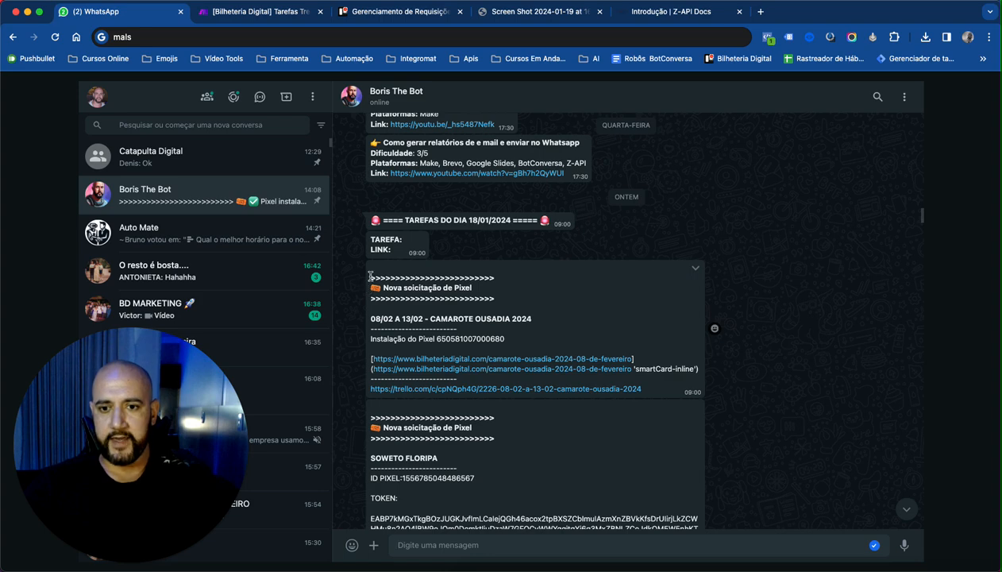
drag(370, 275, 529, 299)
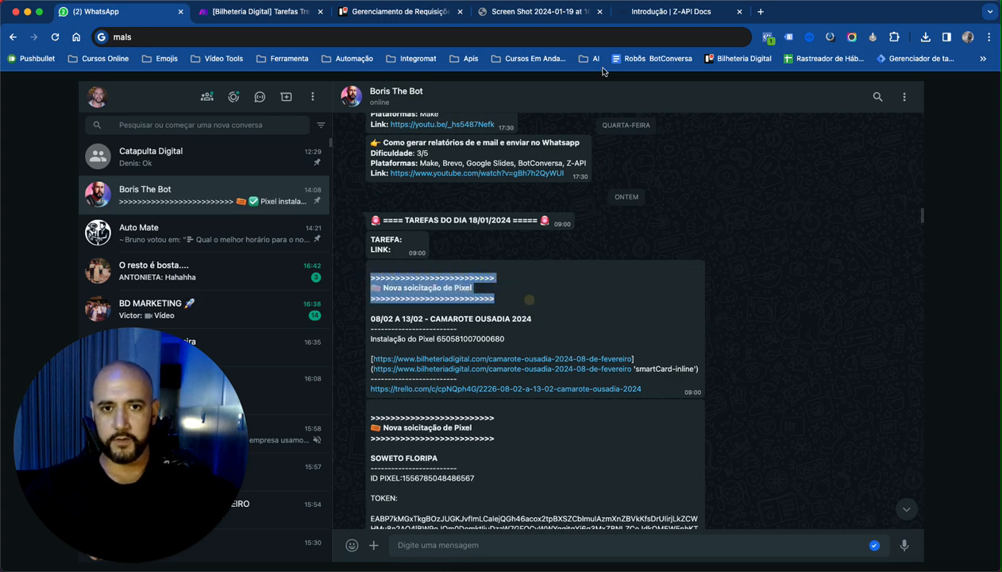
Step: Return to the Make scenario and locate the "Nova soicitação de Pixel" line in the HTTP module's request content
click(262, 13)
click(756, 298)
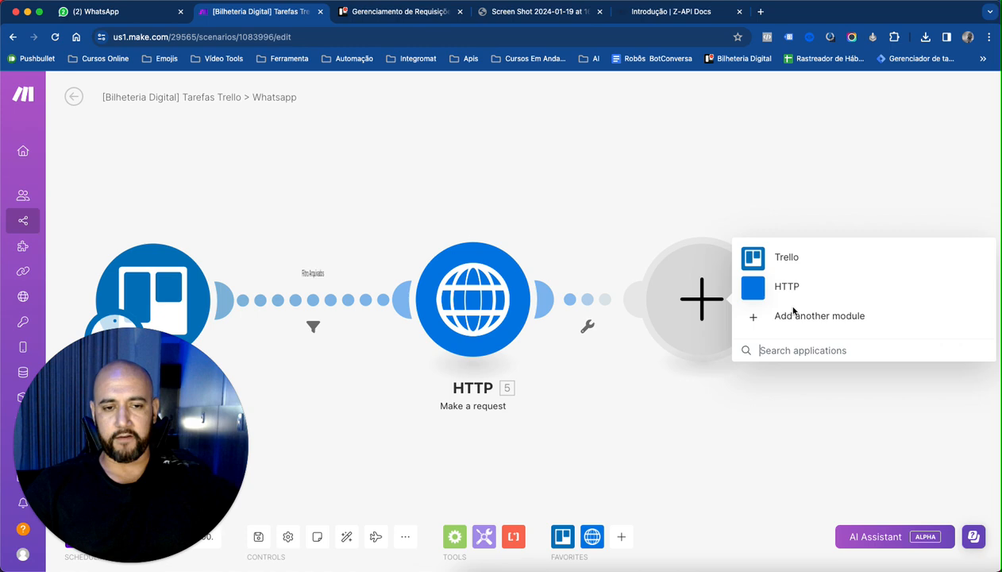
click(464, 315)
scroll(607, 262, down, 5)
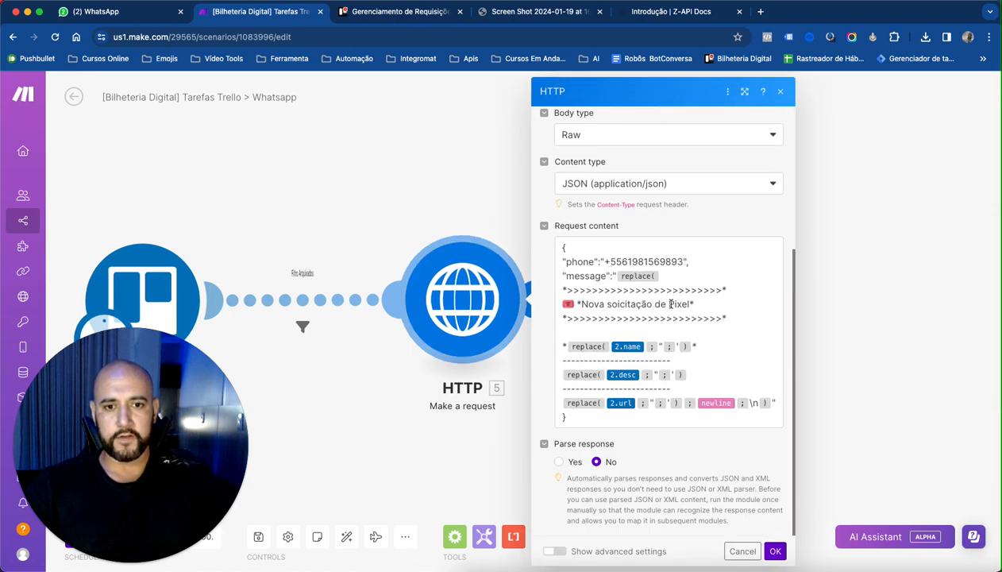
triple_click(567, 303)
Step: Switch back to WhatsApp and examine the date in the "TAREFAS DO DIA" heading message
click(119, 11)
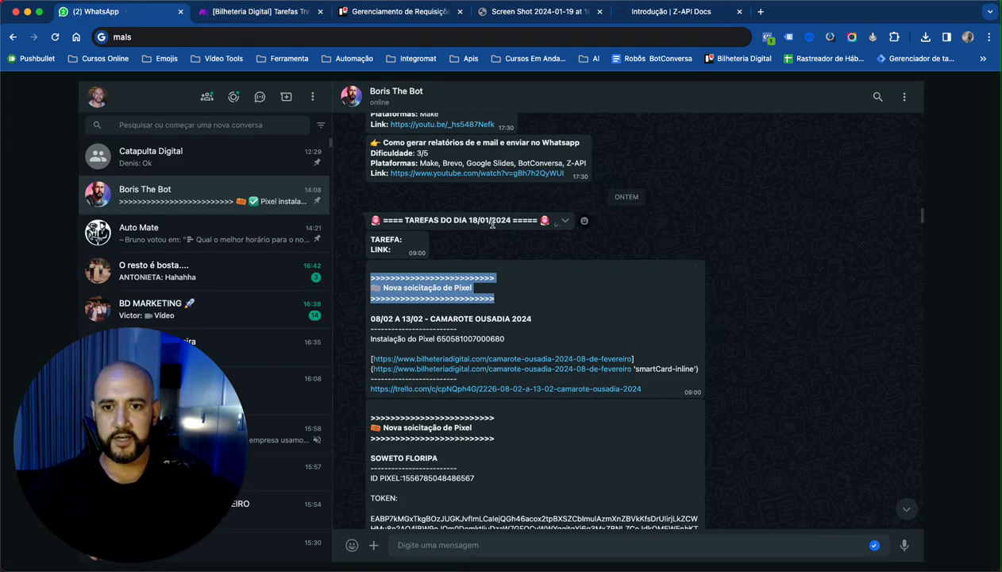
drag(468, 220, 511, 220)
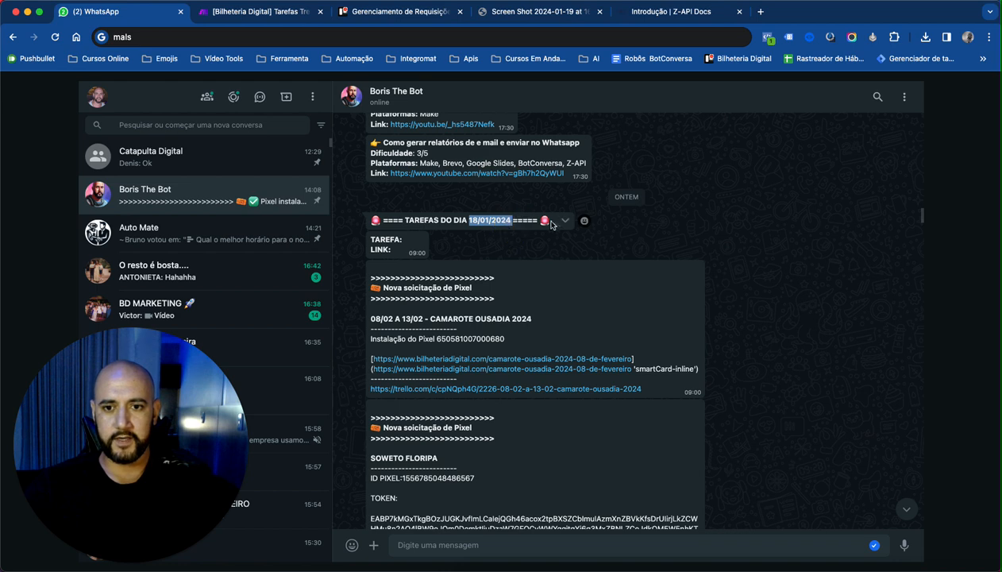
click(488, 248)
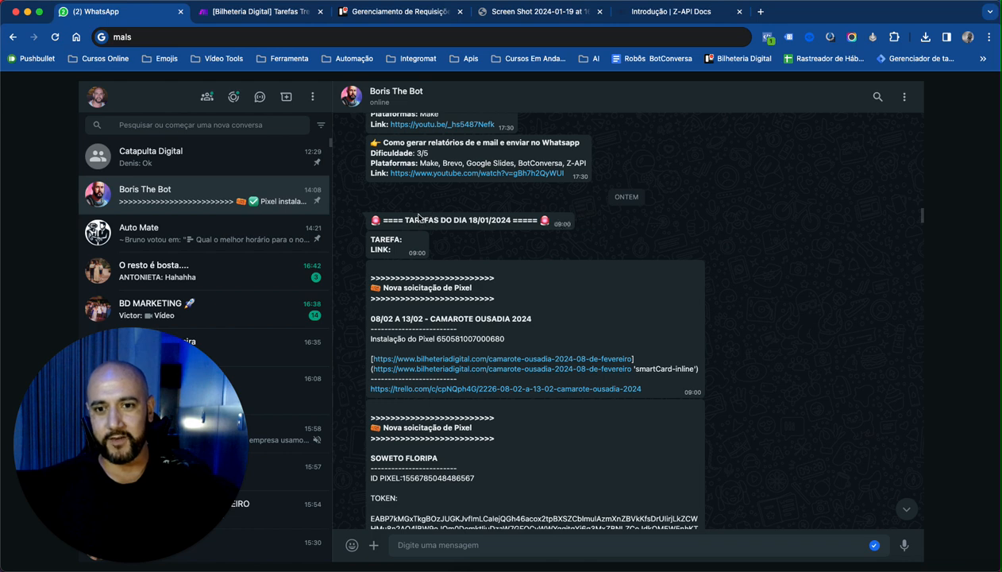
double_click(487, 220)
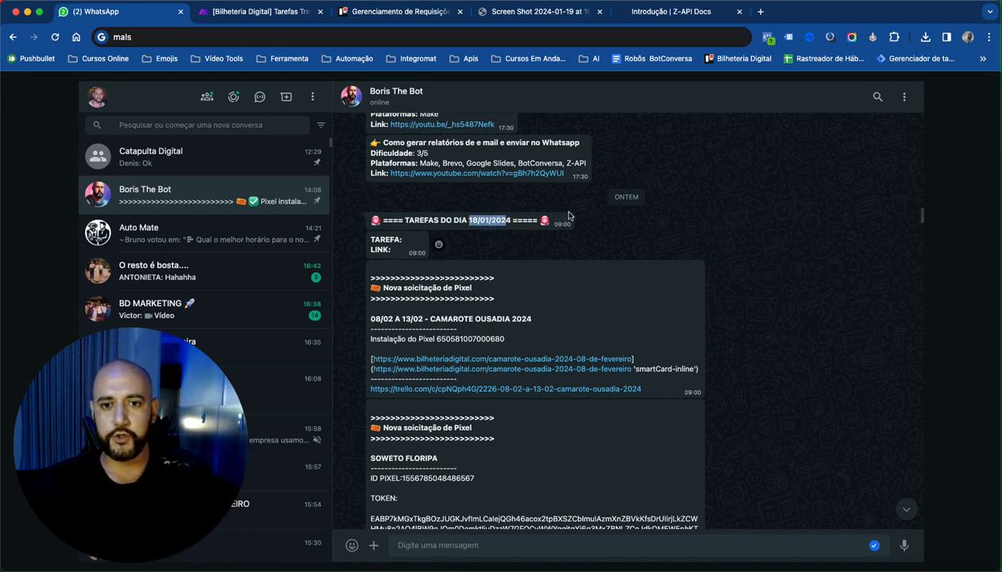
click(607, 220)
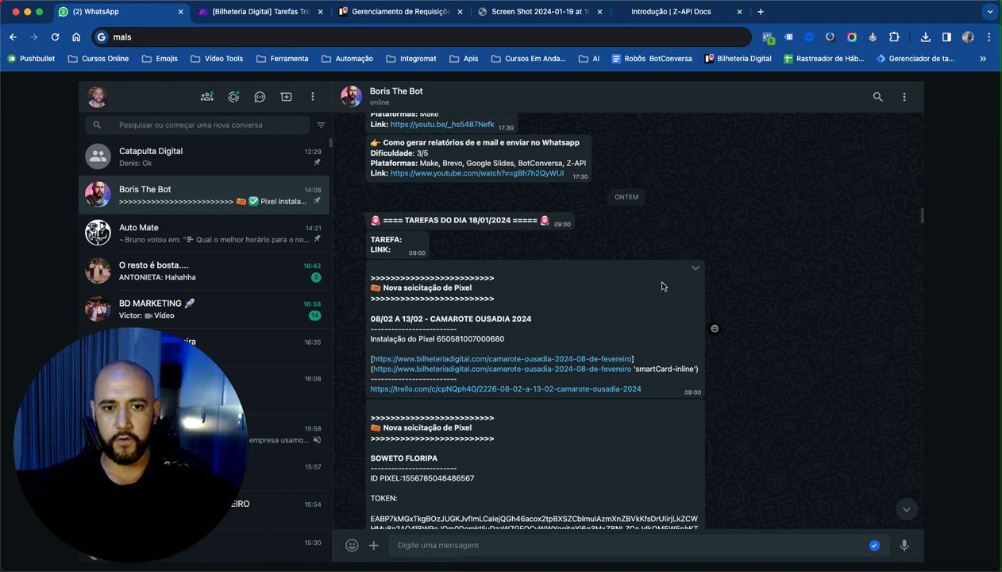
Step: Examine the CAMAROTE OUSADIA 2024 task message, highlighting part of the pixel ID in its description
scroll(701, 294, down, 2)
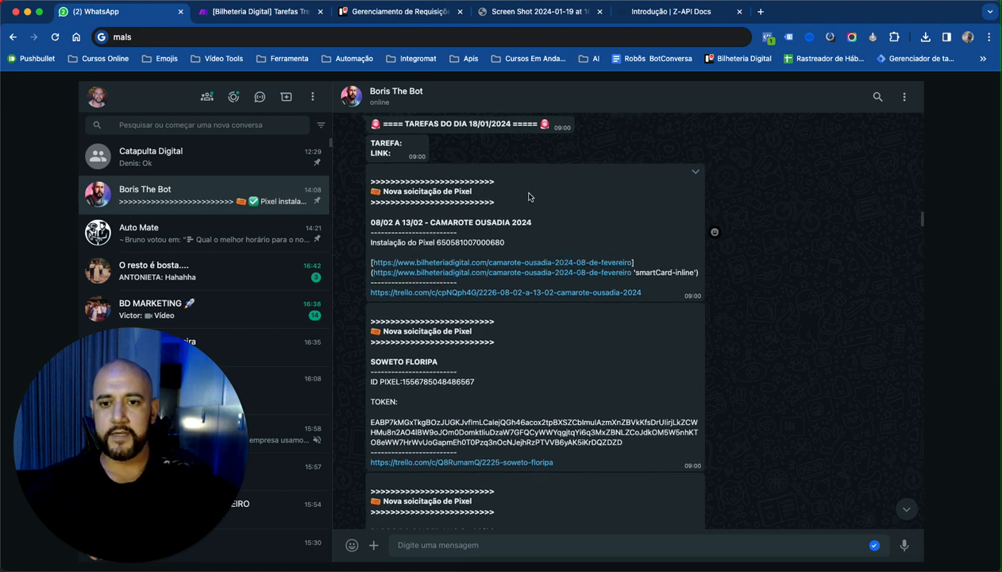
scroll(526, 198, up, 1)
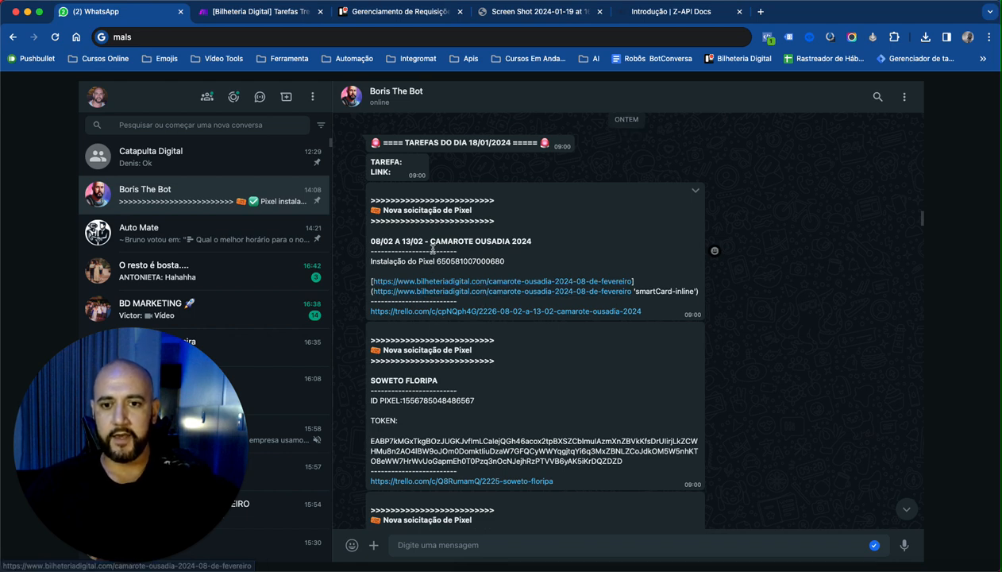
drag(505, 261, 459, 262)
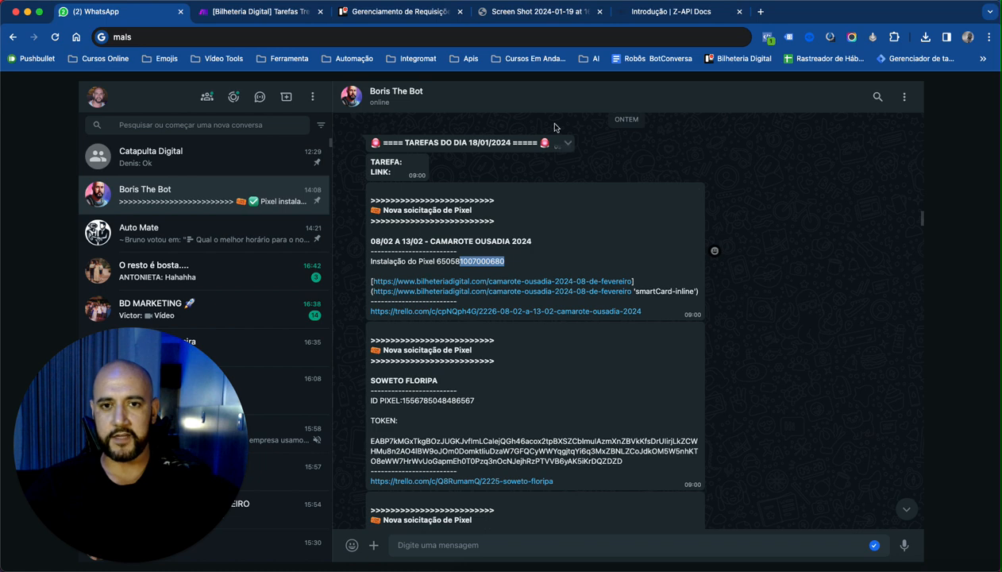
Step: Return to the Make scenario and examine the Trello card name variable in the HTTP request content
click(262, 12)
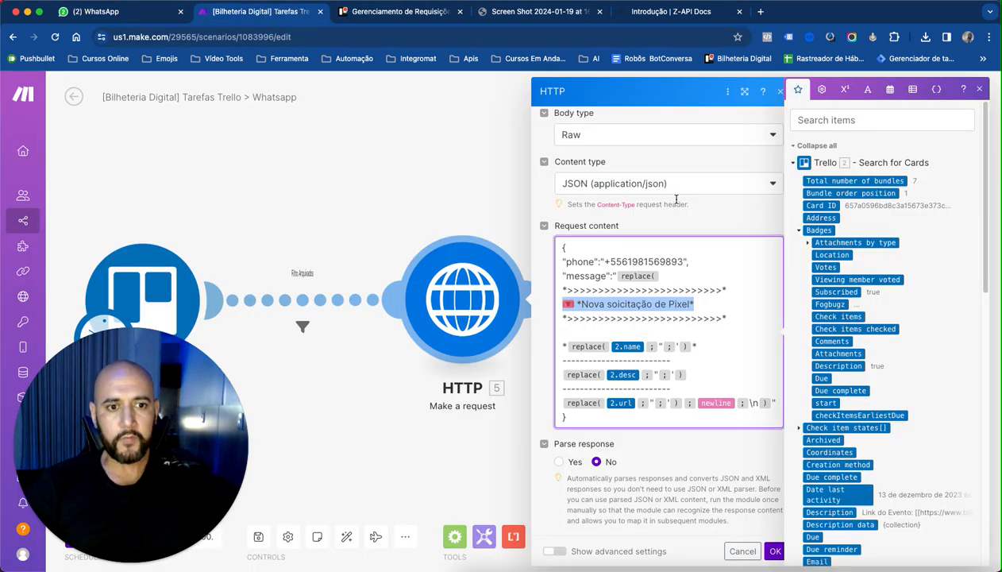
click(630, 335)
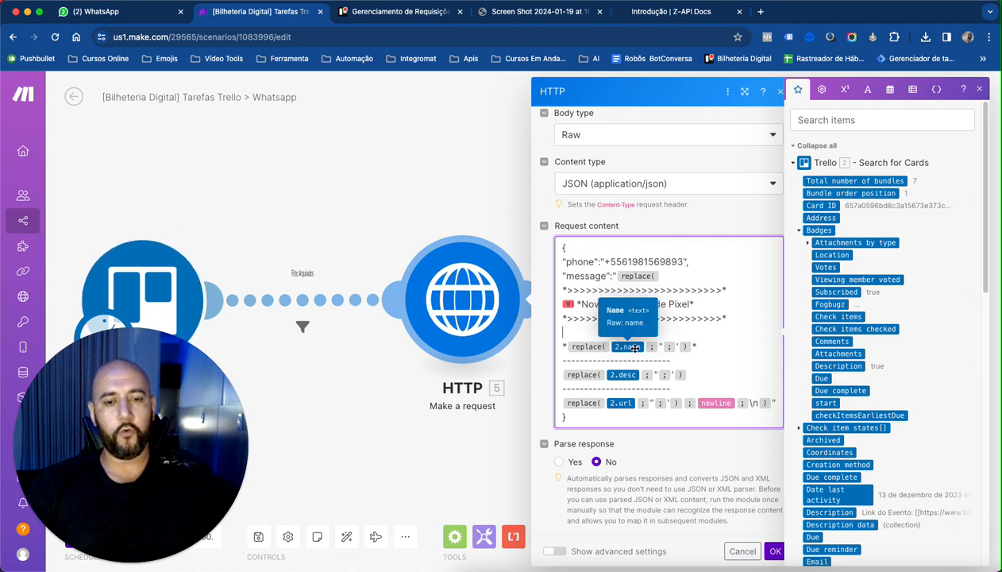
scroll(417, 219, down, 1)
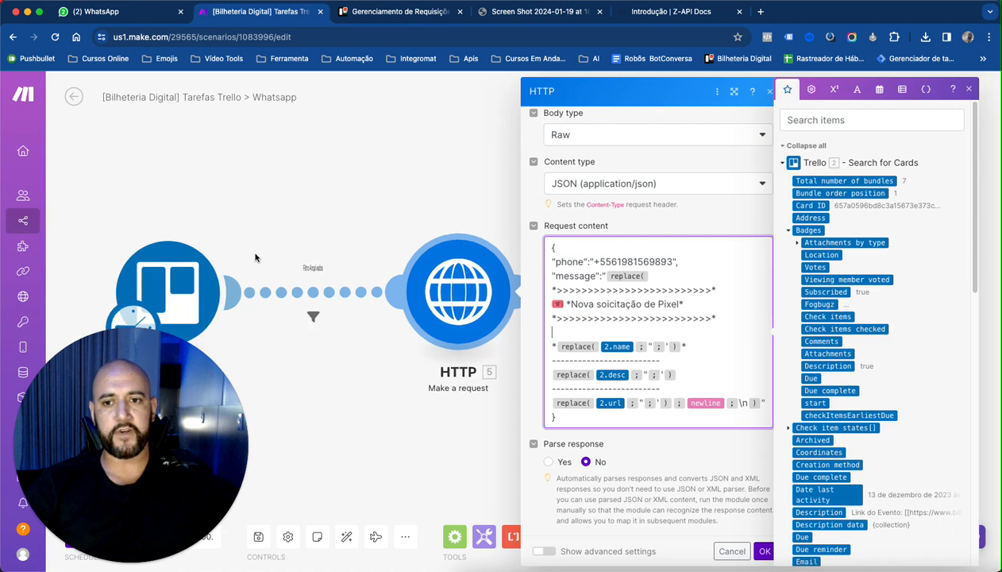